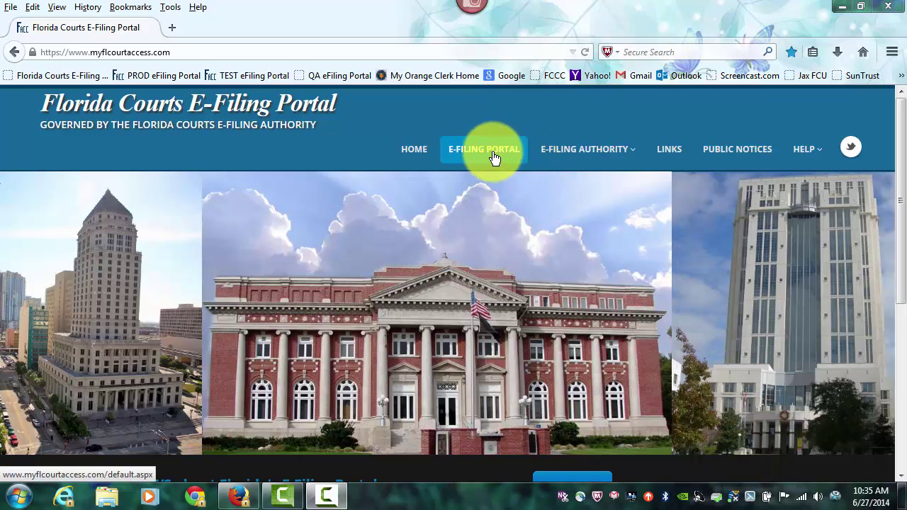
- Open the TEST e-filing portal and sign in with the user name and saved password
{"action": "left_click_drag", "start_coordinate": [900, 236], "coordinate": [905, 290]}
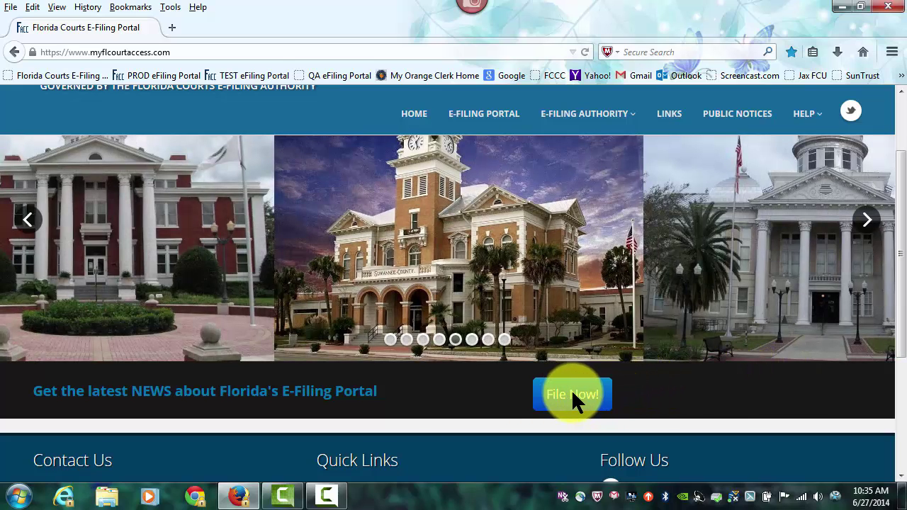
{"action": "left_click", "coordinate": [264, 75]}
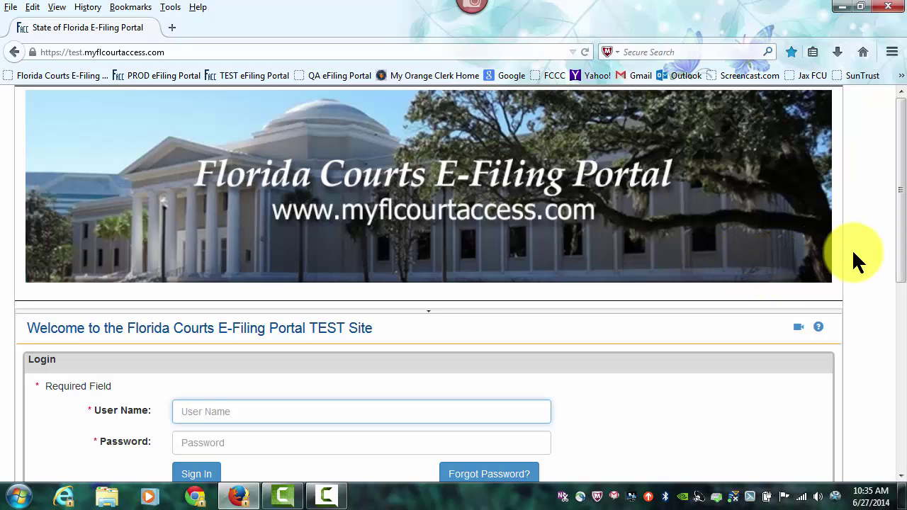
{"action": "left_click_drag", "start_coordinate": [899, 209], "coordinate": [899, 261]}
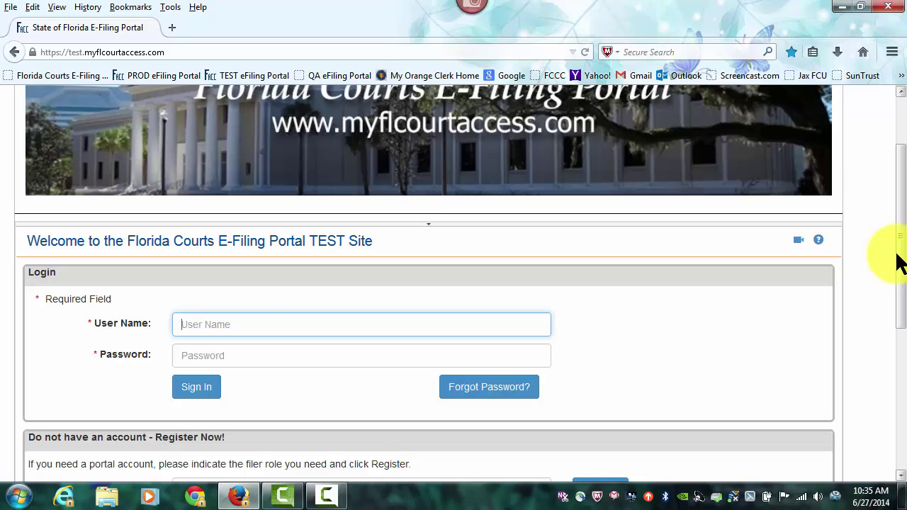
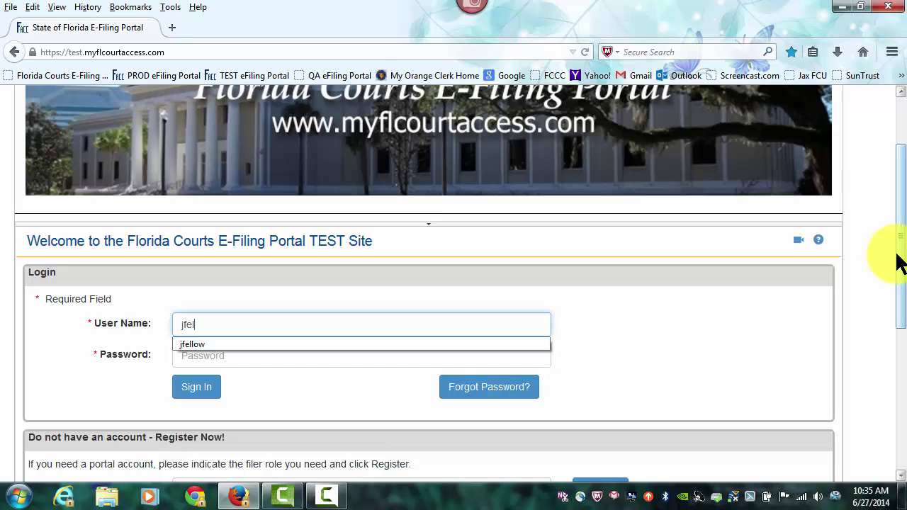
{"action": "key", "text": "Tab"}
{"action": "key", "text": "Tab"}
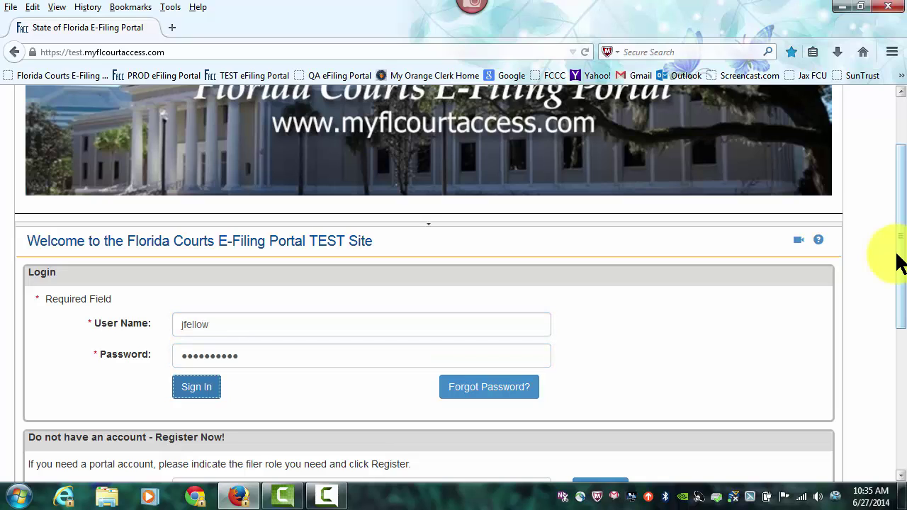
{"action": "key", "text": "Return"}
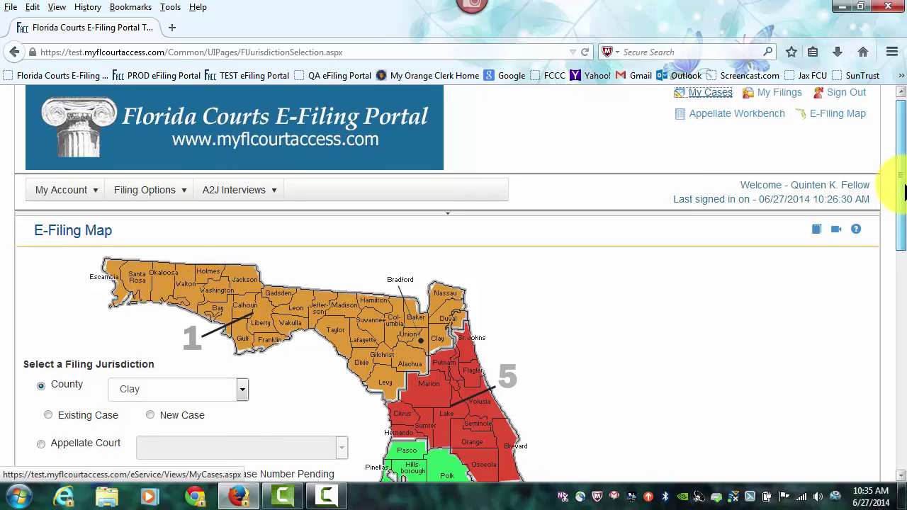
- Choose Duval County on the map and start filing a new county case
{"action": "left_click_drag", "start_coordinate": [903, 186], "coordinate": [903, 261]}
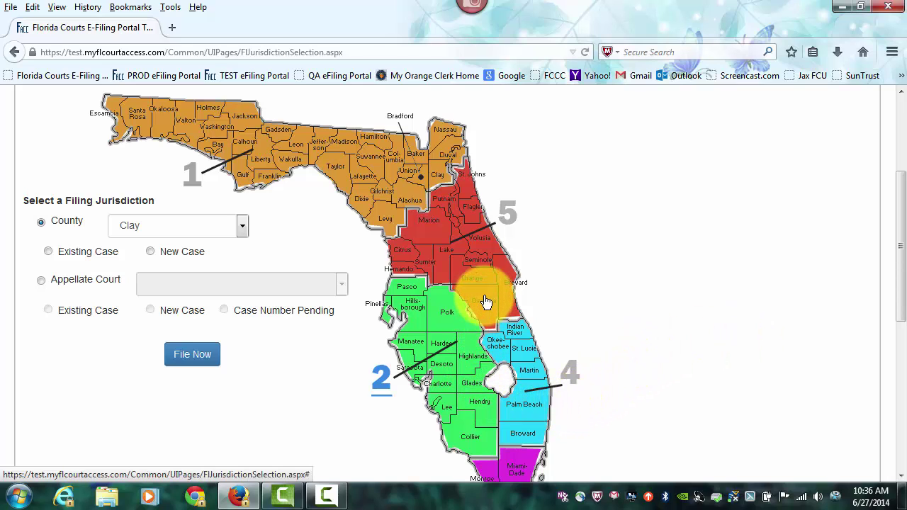
{"action": "left_click", "coordinate": [242, 225]}
{"action": "left_click", "coordinate": [242, 224]}
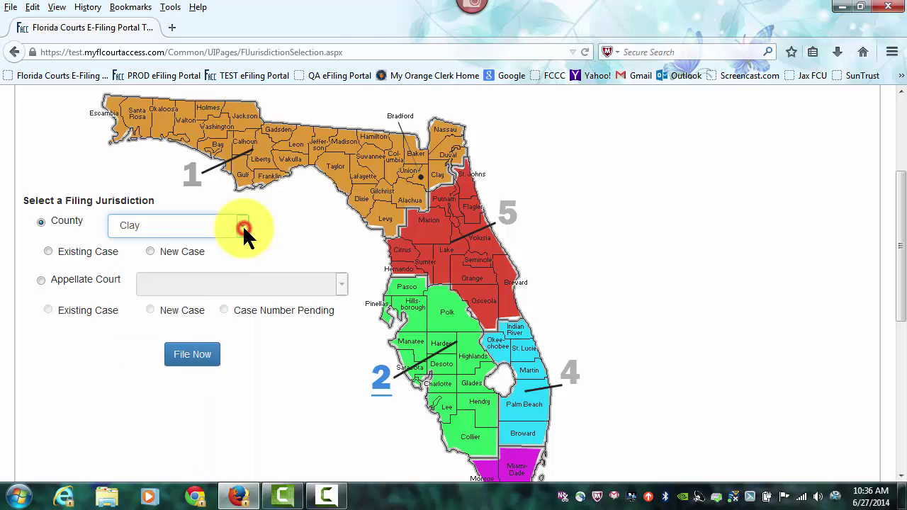
{"action": "left_click", "coordinate": [450, 161]}
{"action": "scroll", "coordinate": [450, 161], "scroll_direction": "down", "scroll_amount": 2}
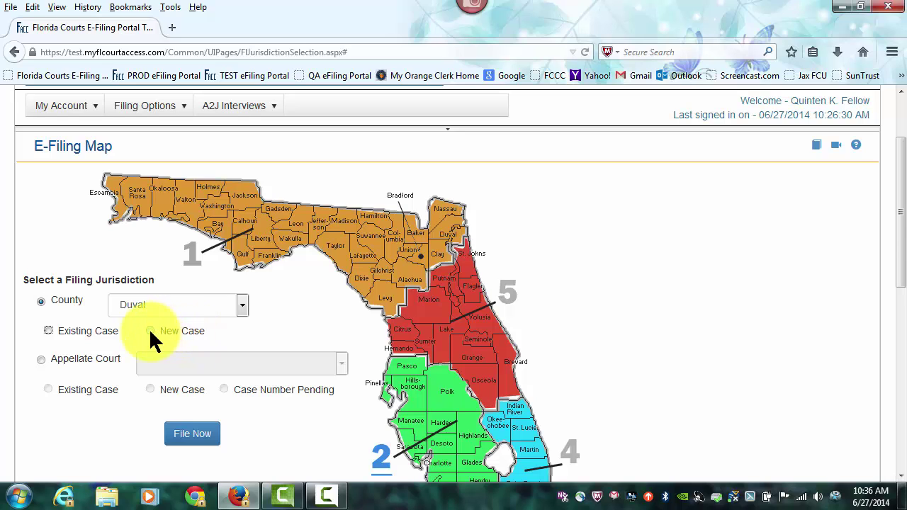
{"action": "left_click", "coordinate": [150, 331]}
{"action": "left_click", "coordinate": [201, 443]}
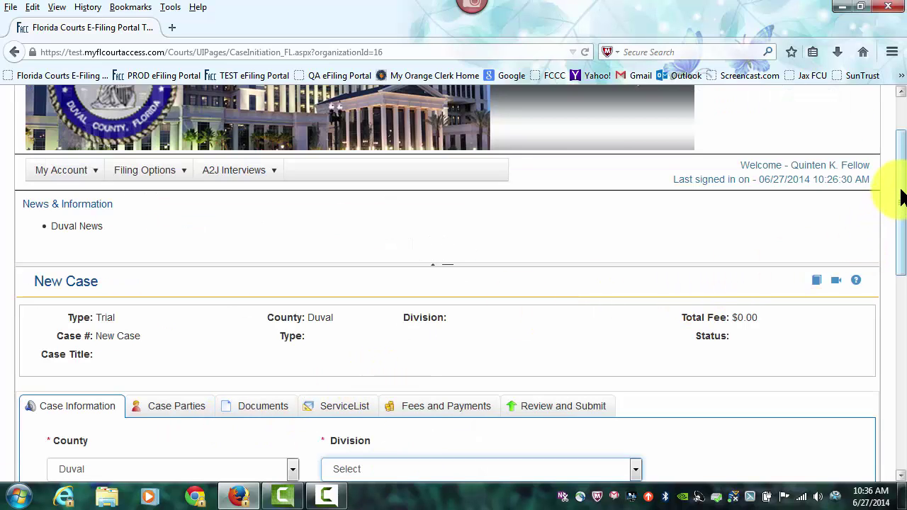
- Set the case Division to County Civil and Case Type to Small Claims
{"action": "left_click_drag", "start_coordinate": [899, 193], "coordinate": [883, 284]}
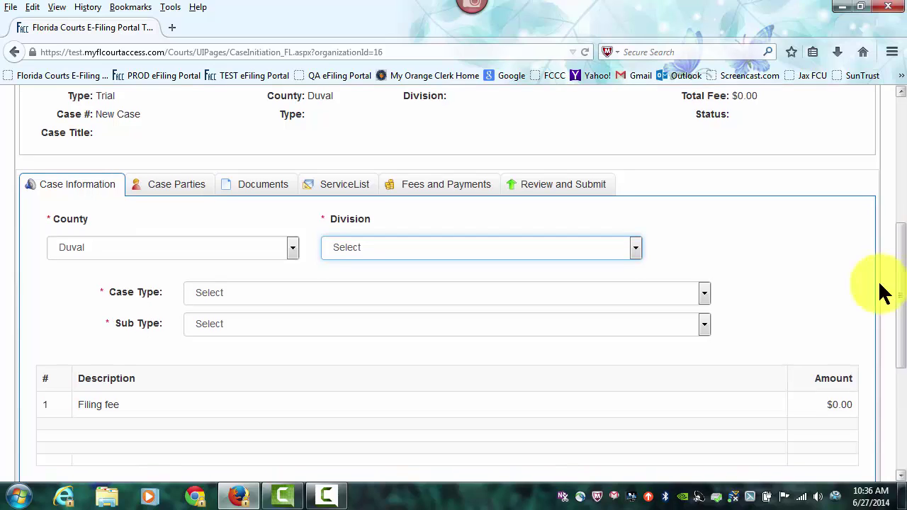
{"action": "left_click", "coordinate": [636, 247]}
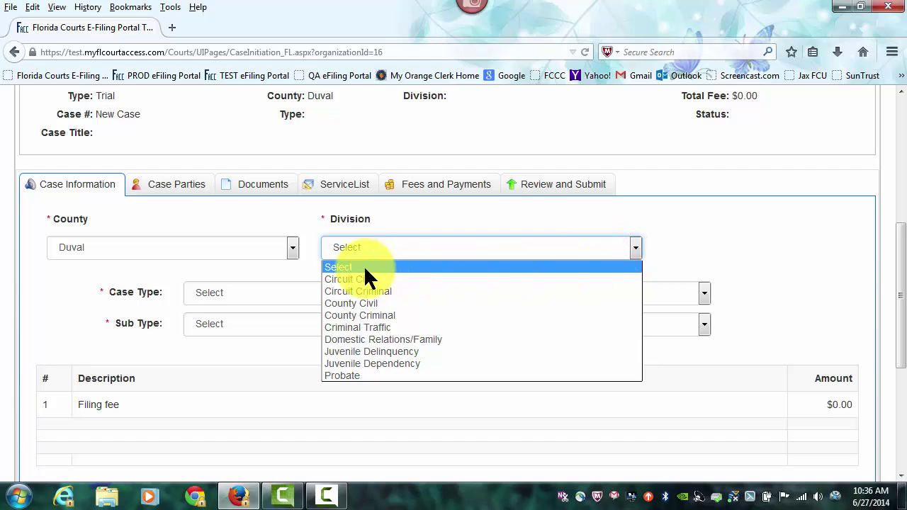
{"action": "left_click", "coordinate": [373, 303]}
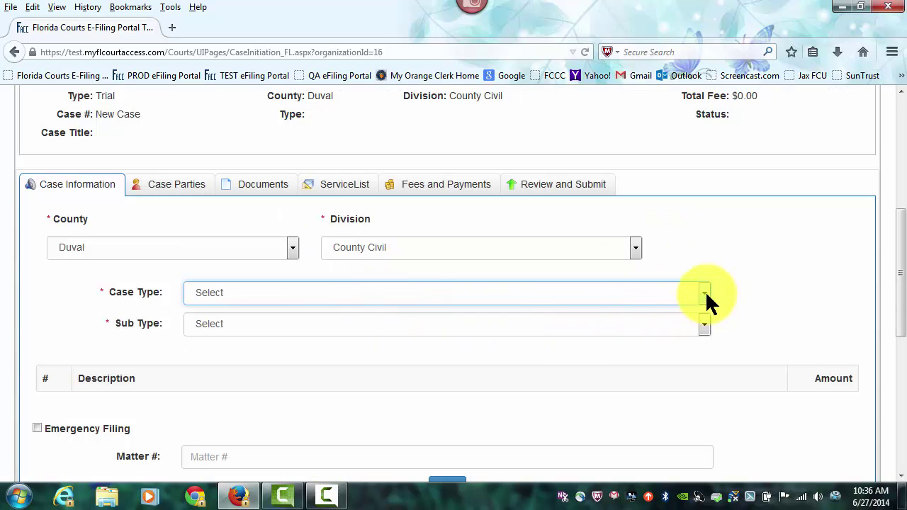
{"action": "left_click", "coordinate": [705, 292]}
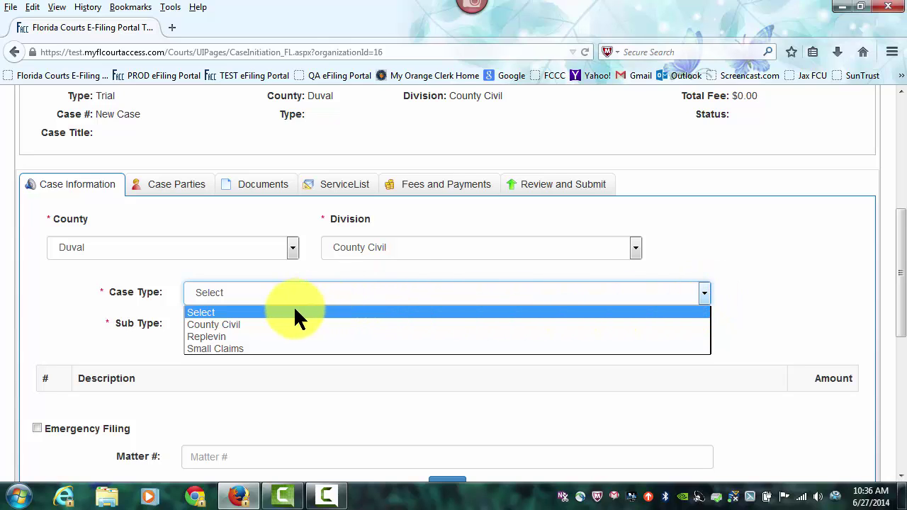
{"action": "left_click", "coordinate": [227, 350]}
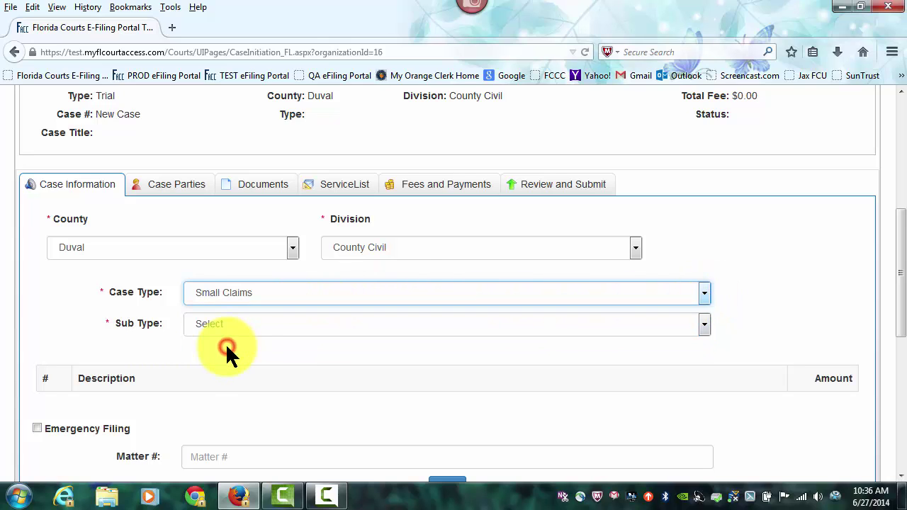
- Dismiss the Windows colour scheme prompt and open the case sub type list
{"action": "left_click", "coordinate": [900, 276]}
{"action": "left_click_drag", "start_coordinate": [900, 276], "coordinate": [893, 327]}
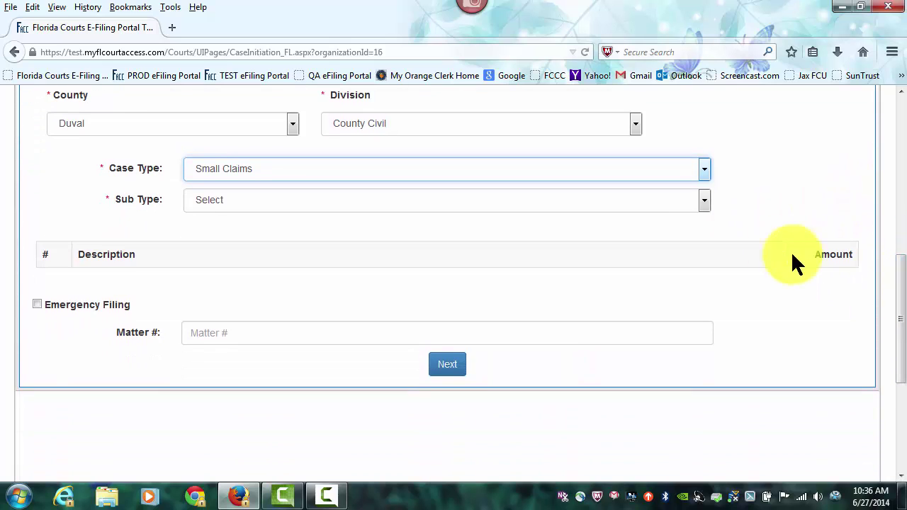
{"action": "left_click", "coordinate": [704, 200]}
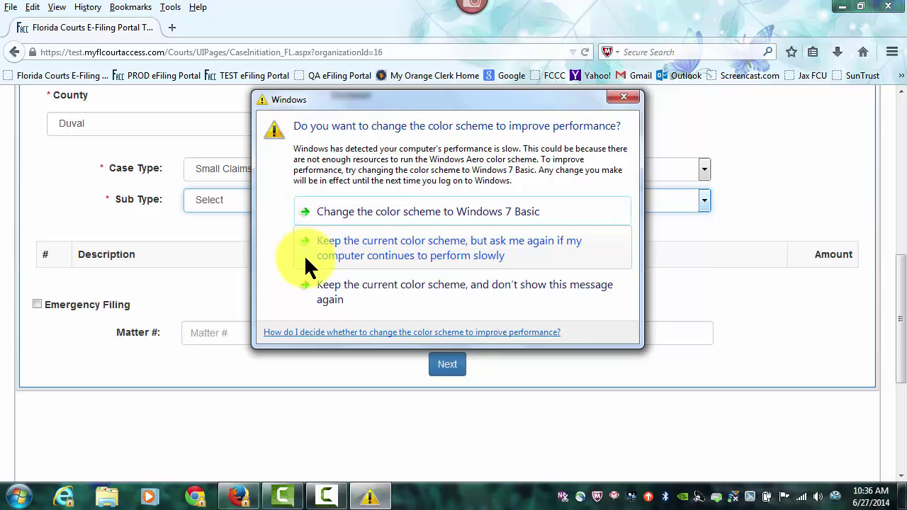
{"action": "left_click", "coordinate": [320, 286]}
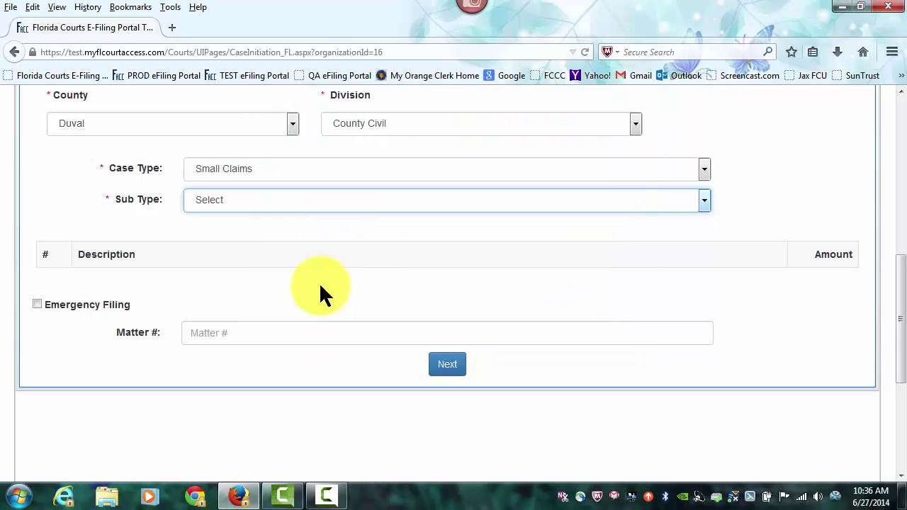
{"action": "left_click", "coordinate": [334, 200]}
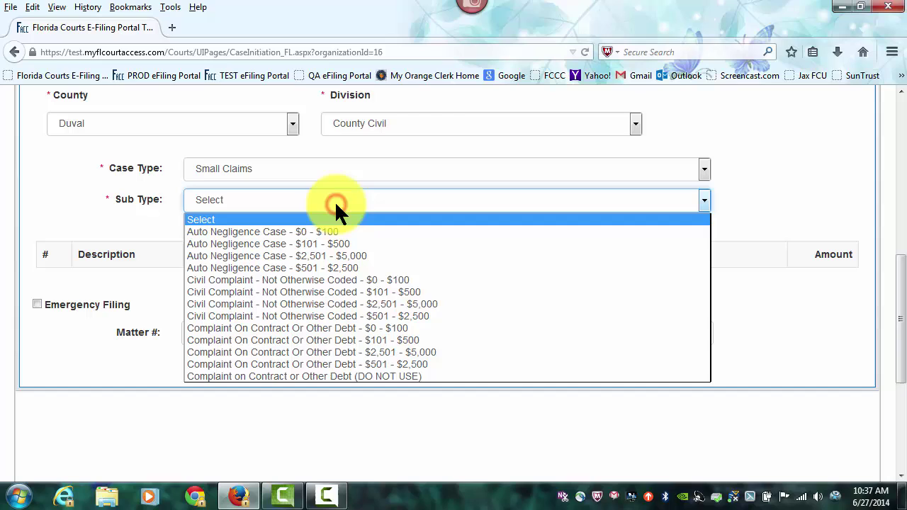
- Pick sub type Auto Negligence Case - $2,501 - $5,000 ($300.00 fee) and continue to Case Parties
{"action": "left_click", "coordinate": [318, 260]}
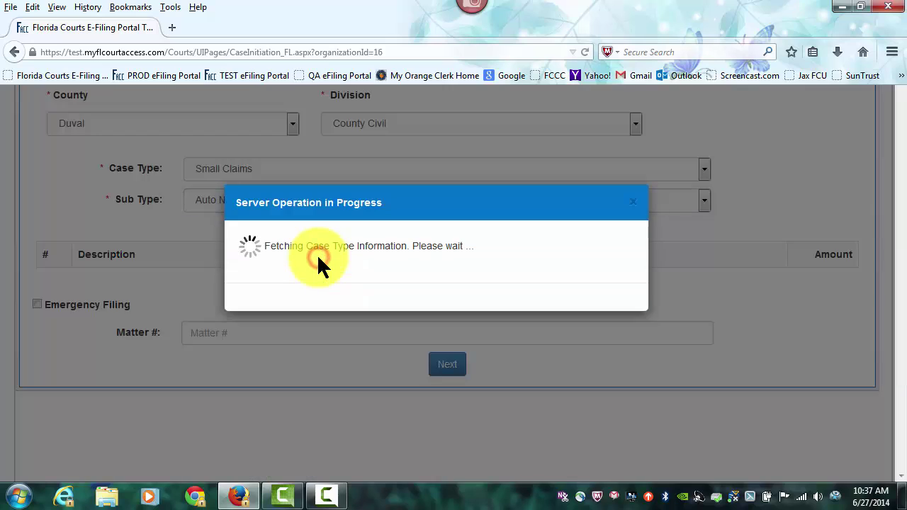
{"action": "scroll", "coordinate": [896, 304], "scroll_direction": "down", "scroll_amount": 3}
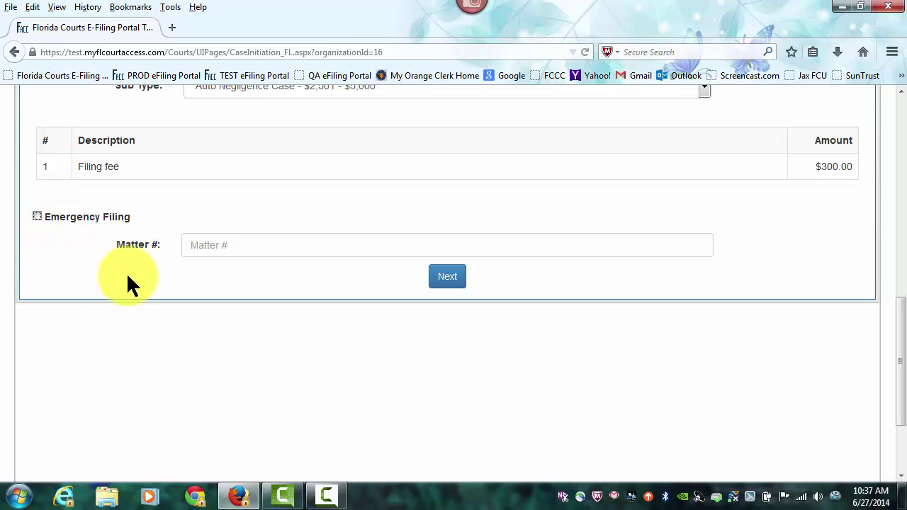
{"action": "left_click", "coordinate": [187, 251]}
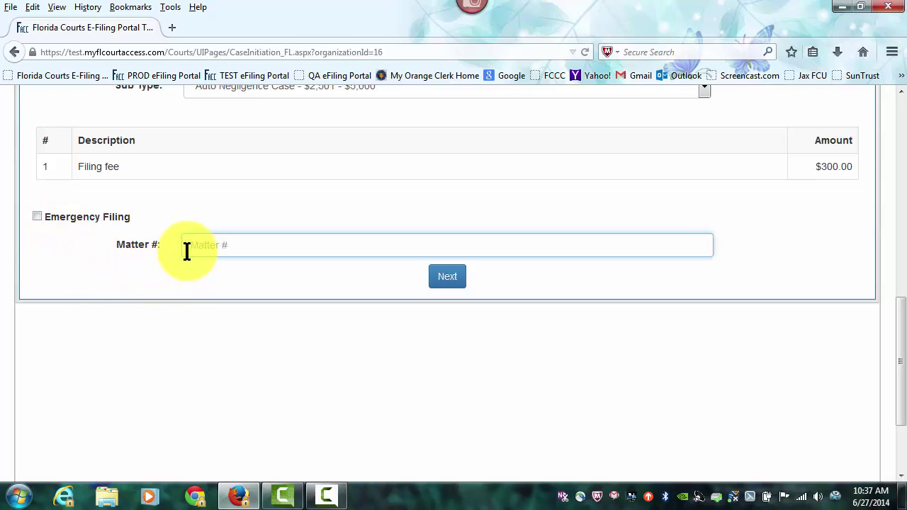
{"action": "left_click", "coordinate": [447, 278]}
- Add a new party as Plaintiff, marked Primary Party and Filed On Behalf of
{"action": "scroll", "coordinate": [435, 269], "scroll_direction": "up", "scroll_amount": 2}
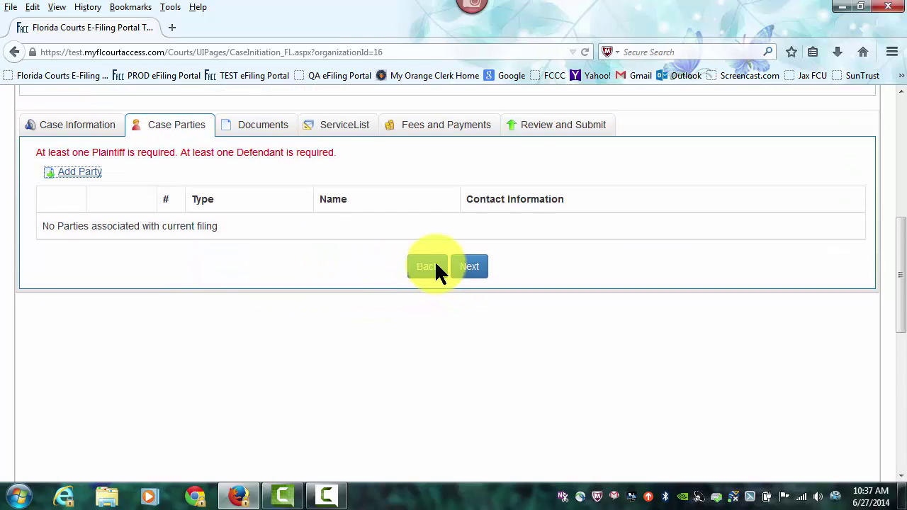
{"action": "scroll", "coordinate": [434, 270], "scroll_direction": "up", "scroll_amount": 3}
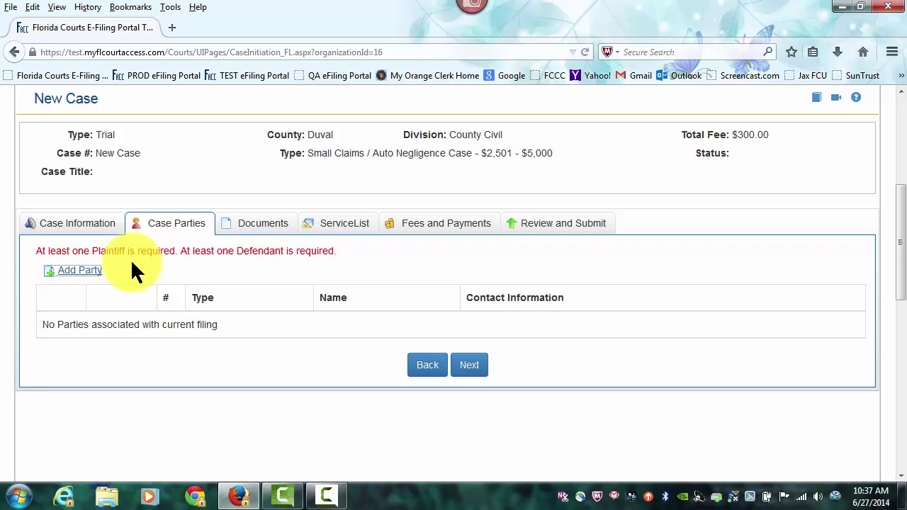
{"action": "left_click", "coordinate": [80, 271]}
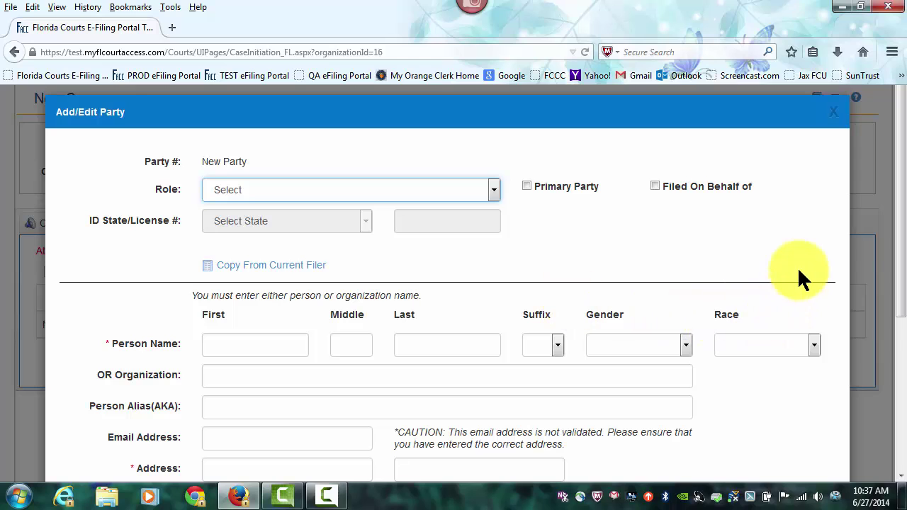
{"action": "left_click_drag", "start_coordinate": [901, 234], "coordinate": [901, 276]}
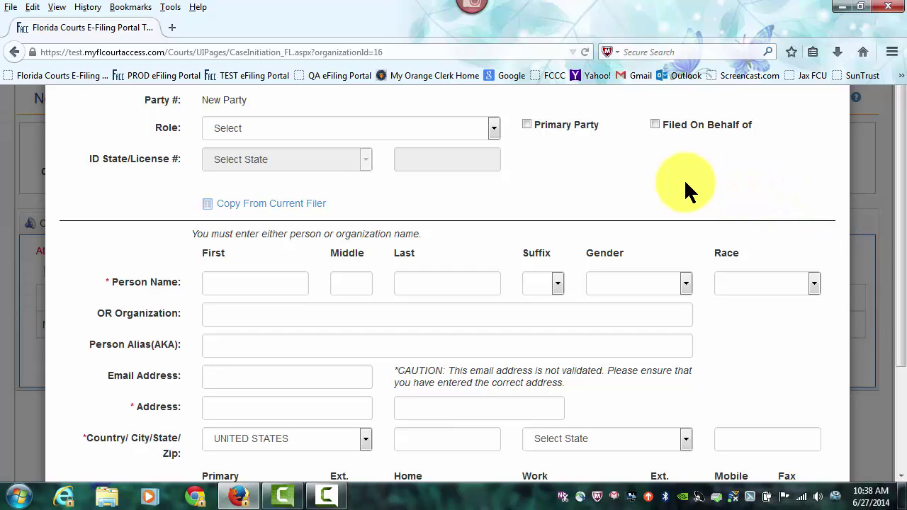
{"action": "left_click", "coordinate": [494, 127]}
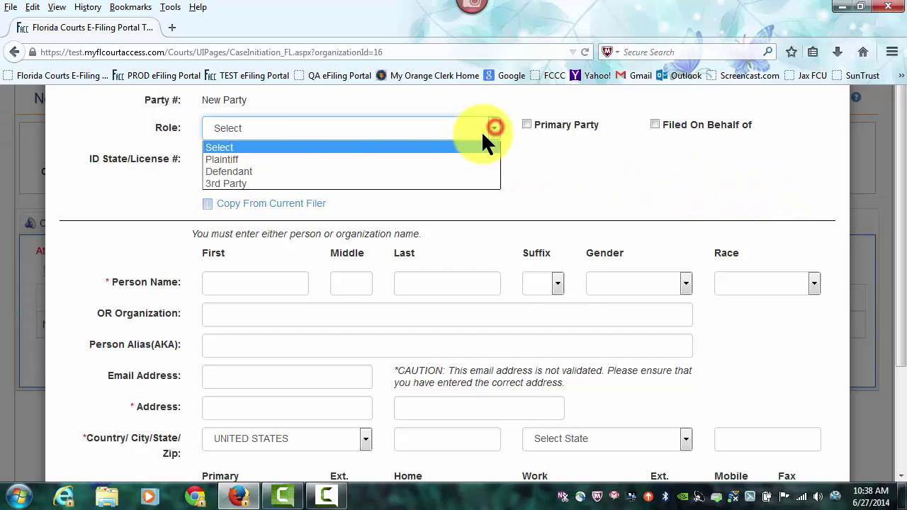
{"action": "left_click", "coordinate": [231, 160]}
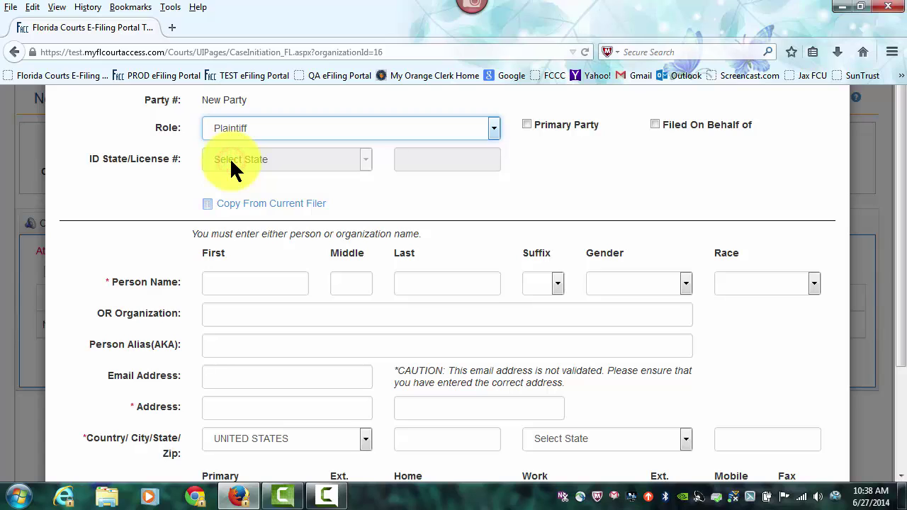
{"action": "left_click", "coordinate": [527, 124]}
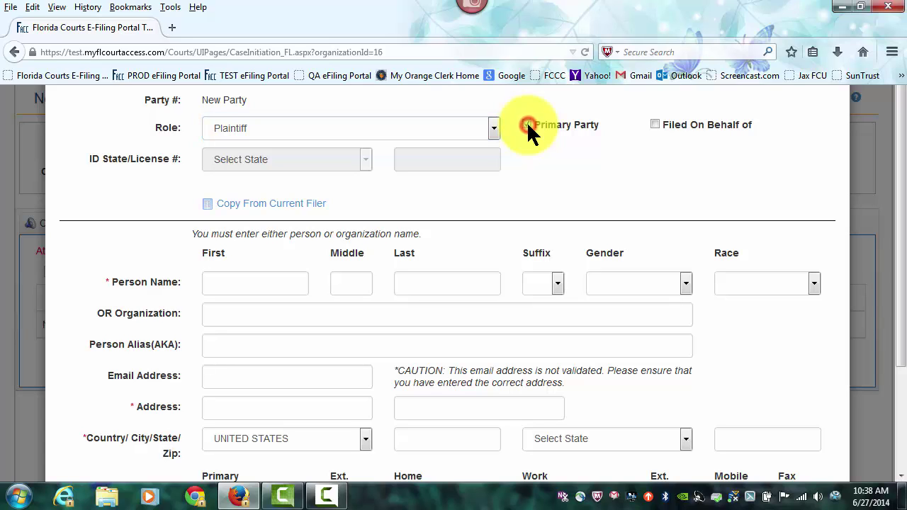
{"action": "left_click", "coordinate": [654, 126]}
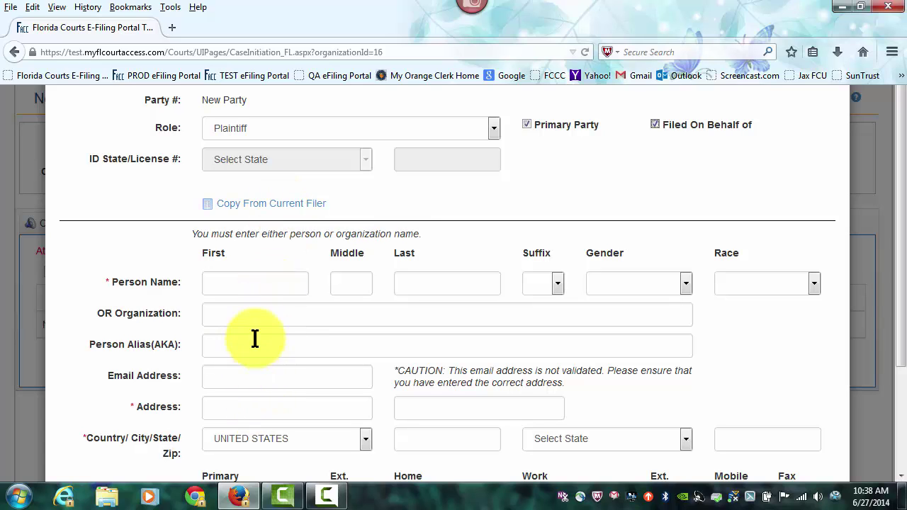
- Fill the plaintiff from the filer's profile and attempt to save, hitting a middle-name punctuation error
{"action": "left_click", "coordinate": [269, 206]}
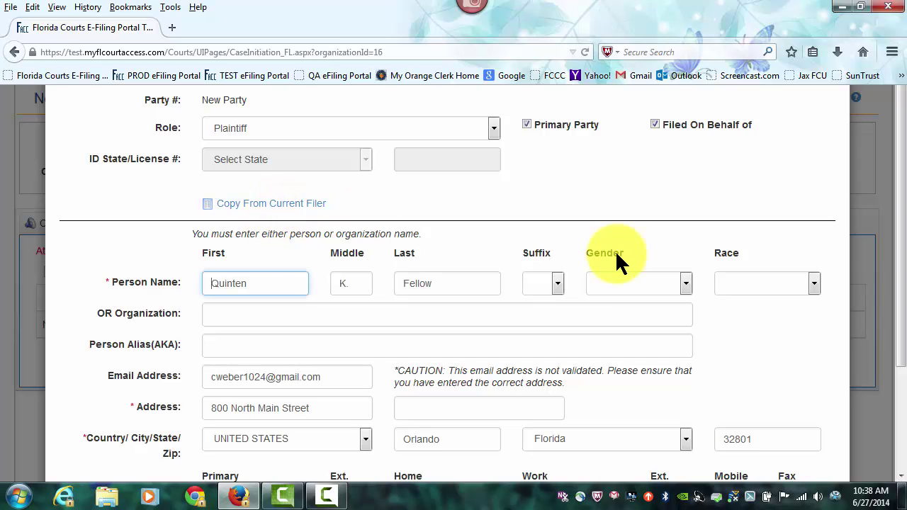
{"action": "left_click_drag", "start_coordinate": [901, 214], "coordinate": [904, 311]}
{"action": "left_click_drag", "start_coordinate": [905, 314], "coordinate": [904, 328]}
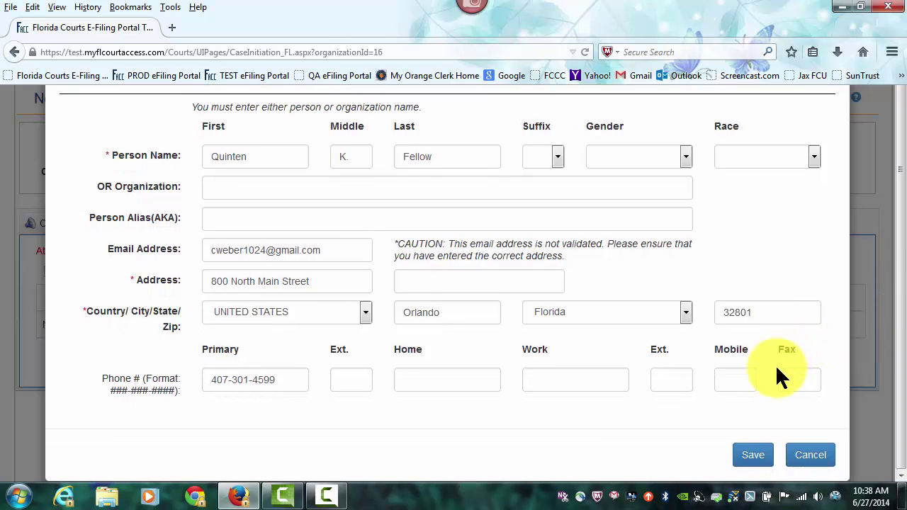
{"action": "left_click", "coordinate": [751, 454]}
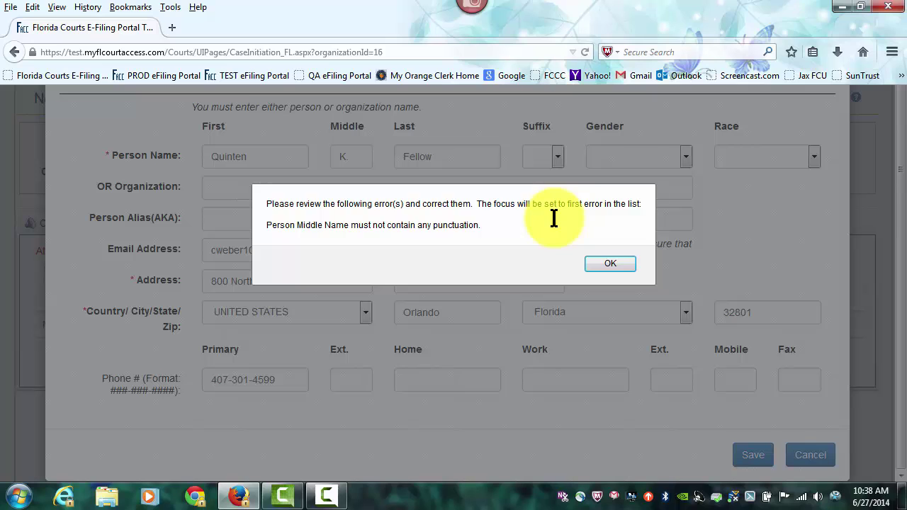
- Remove the period from the middle initial and save the plaintiff as party 1
{"action": "left_click", "coordinate": [611, 265]}
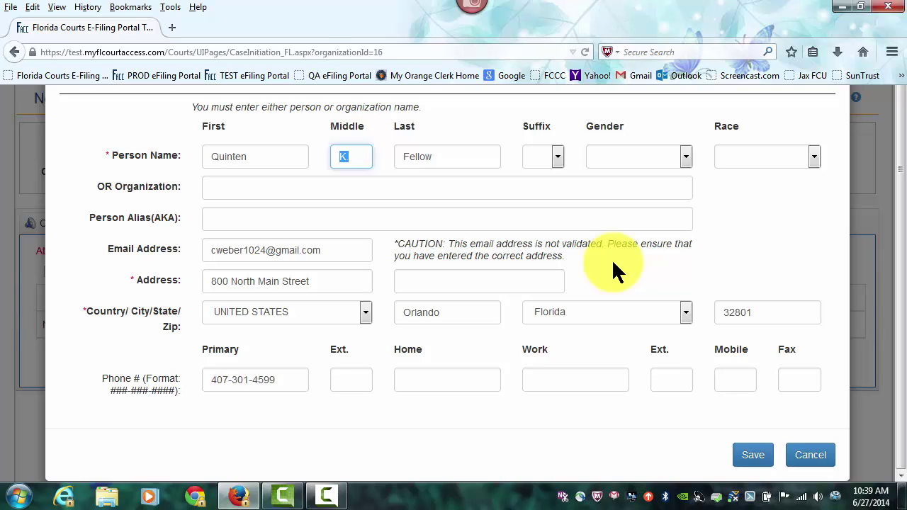
{"action": "type", "text": "K"}
{"action": "left_click", "coordinate": [751, 459]}
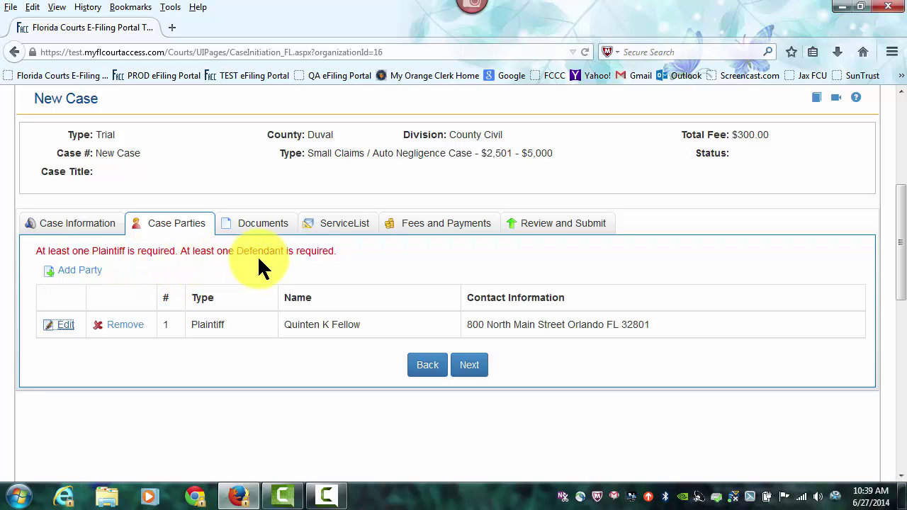
- Add another party with role Defendant, marked as Primary Party
{"action": "left_click", "coordinate": [96, 270]}
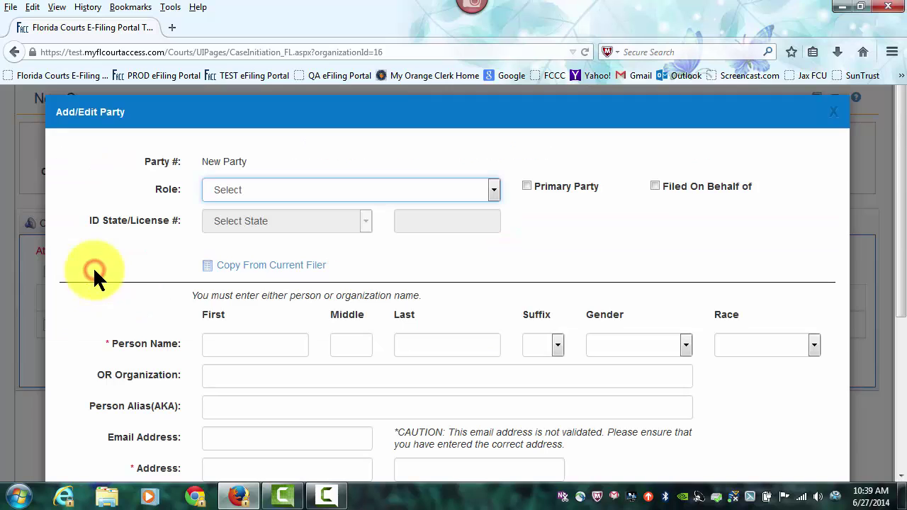
{"action": "left_click", "coordinate": [903, 205]}
{"action": "left_click_drag", "start_coordinate": [903, 205], "coordinate": [894, 296]}
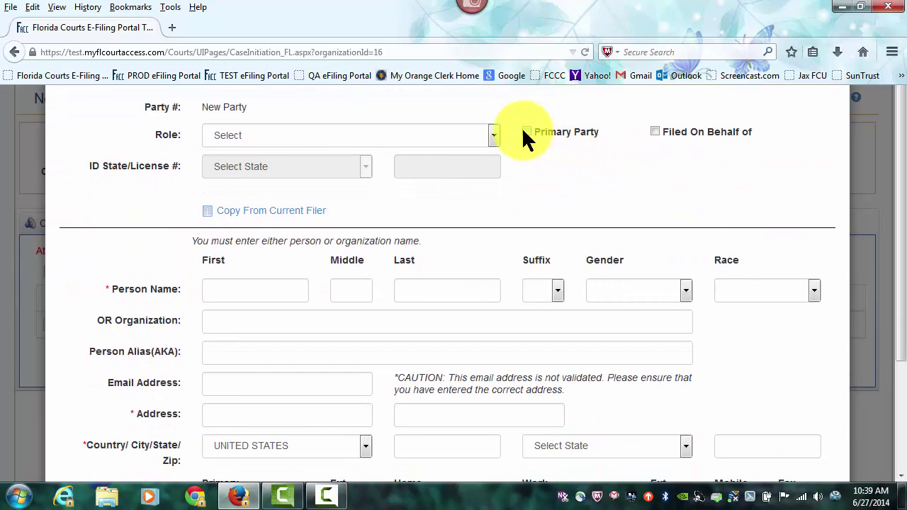
{"action": "left_click", "coordinate": [495, 136]}
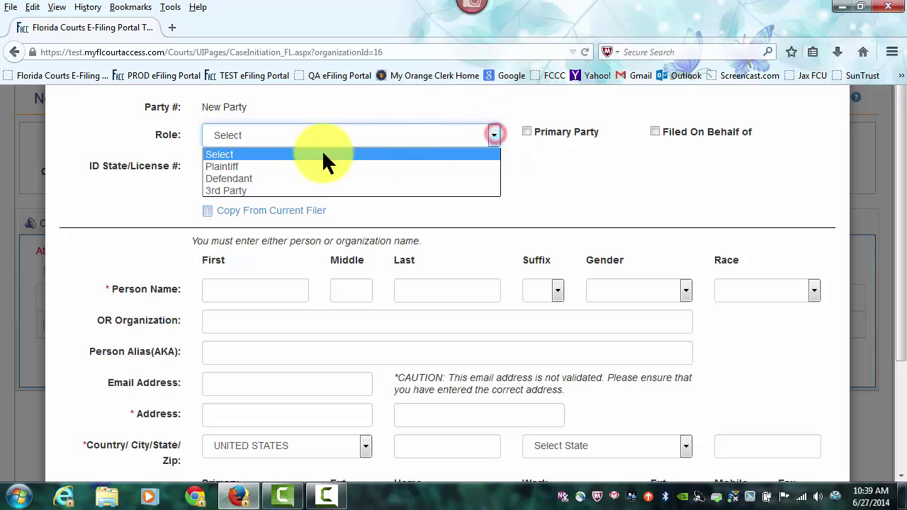
{"action": "left_click", "coordinate": [227, 177]}
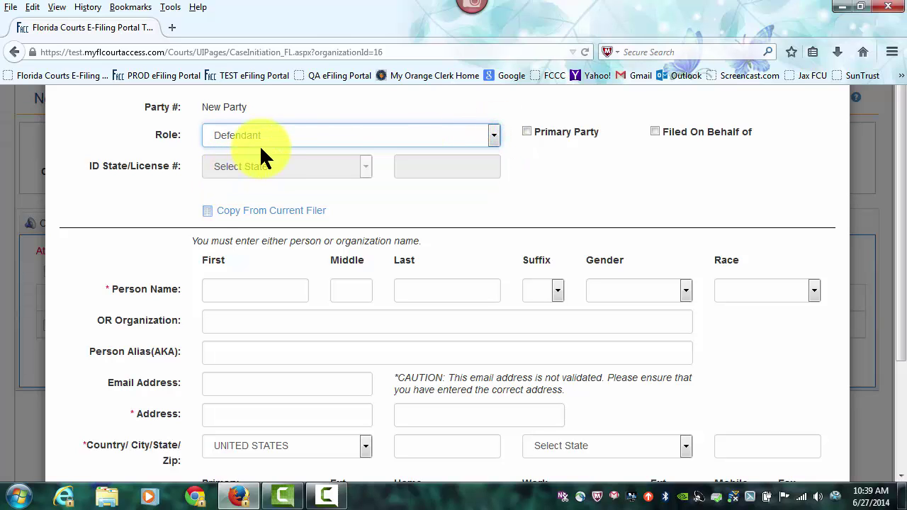
{"action": "left_click", "coordinate": [527, 132]}
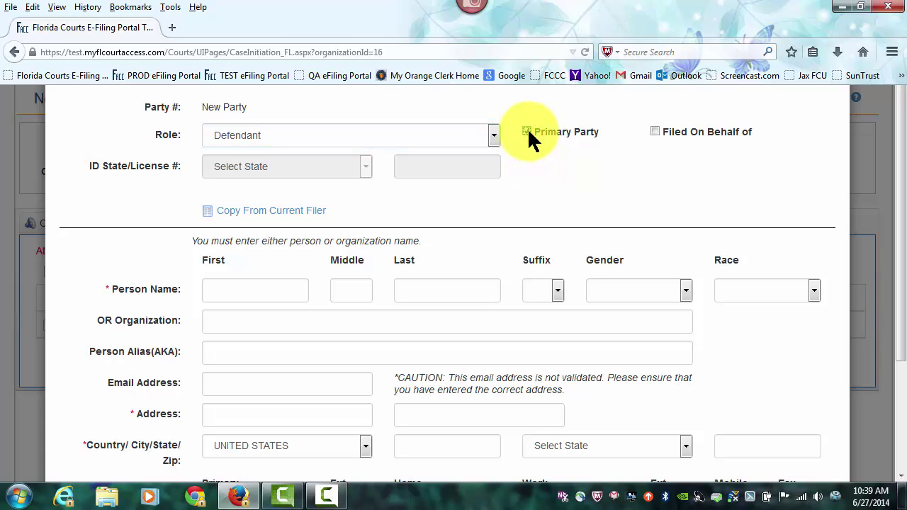
- Enter organization AMERICAN AUTOMOBILE ASSOCIATION with its street address, city Orlando, Florida, and zip code
{"action": "left_click_drag", "start_coordinate": [897, 219], "coordinate": [904, 312]}
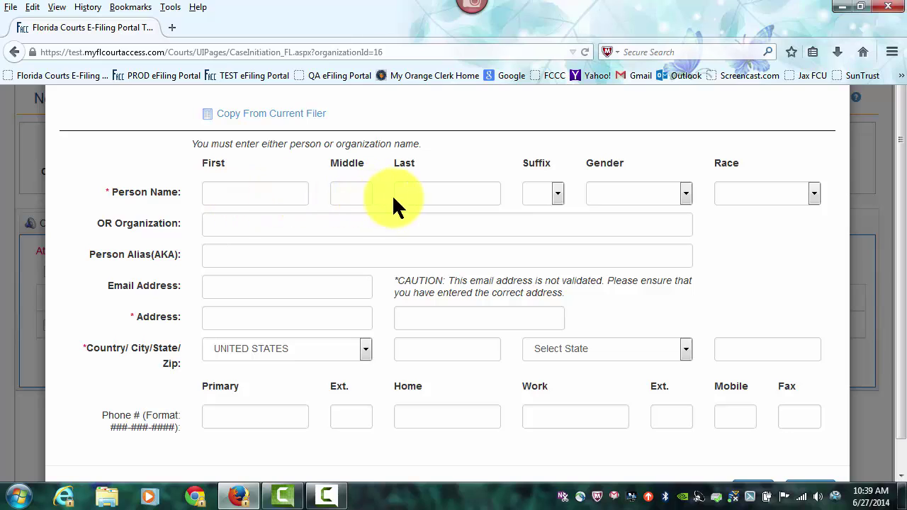
{"action": "left_click", "coordinate": [236, 228]}
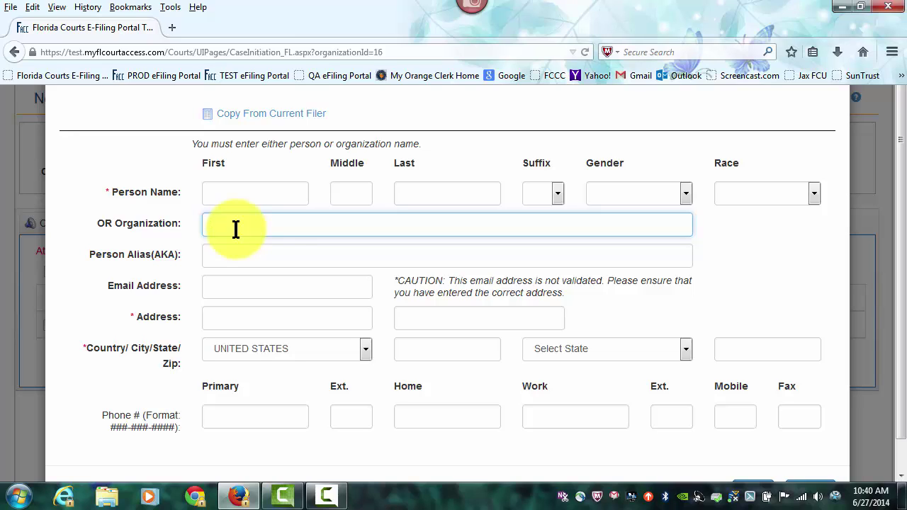
{"action": "type", "text": "AMERICAN"}
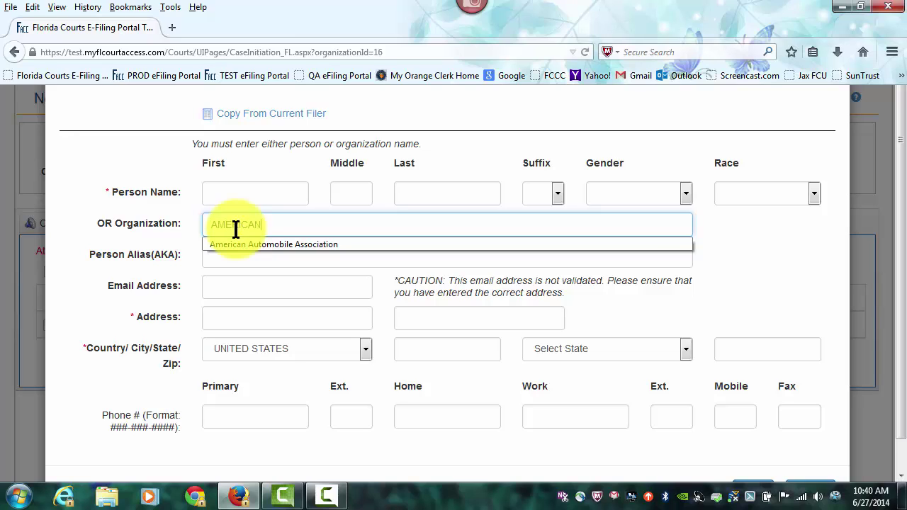
{"action": "type", "text": " AUTOMOBILE ASSOCIATION"}
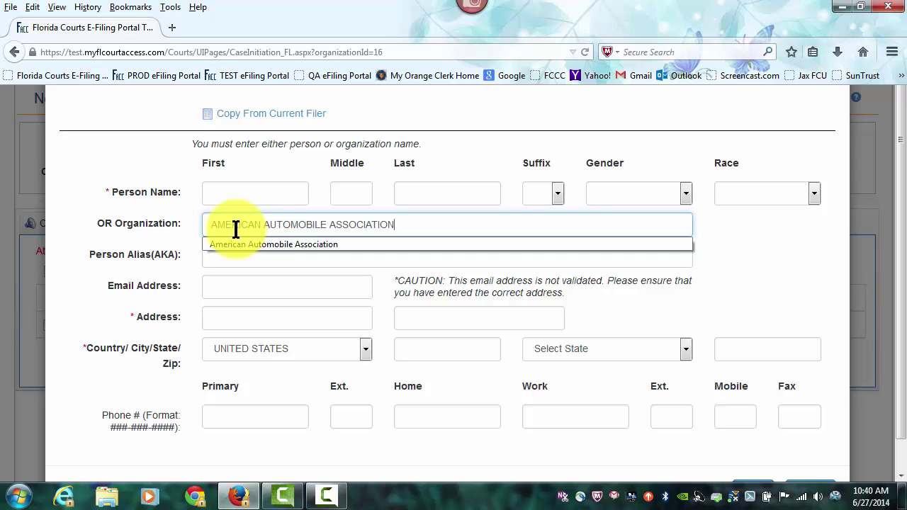
{"action": "left_click", "coordinate": [227, 315]}
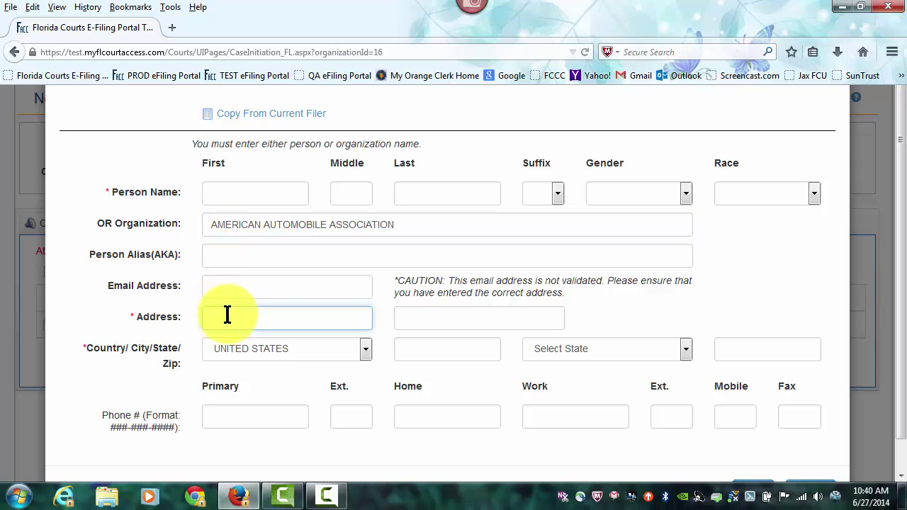
{"action": "key", "text": "Tab"}
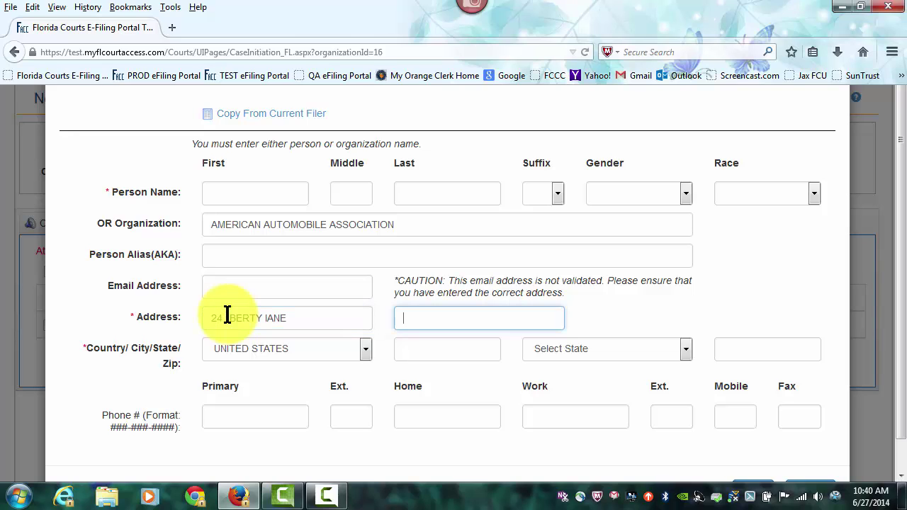
{"action": "key", "text": "Tab"}
{"action": "key", "text": "Tab"}
{"action": "type", "text": "ORLAN"}
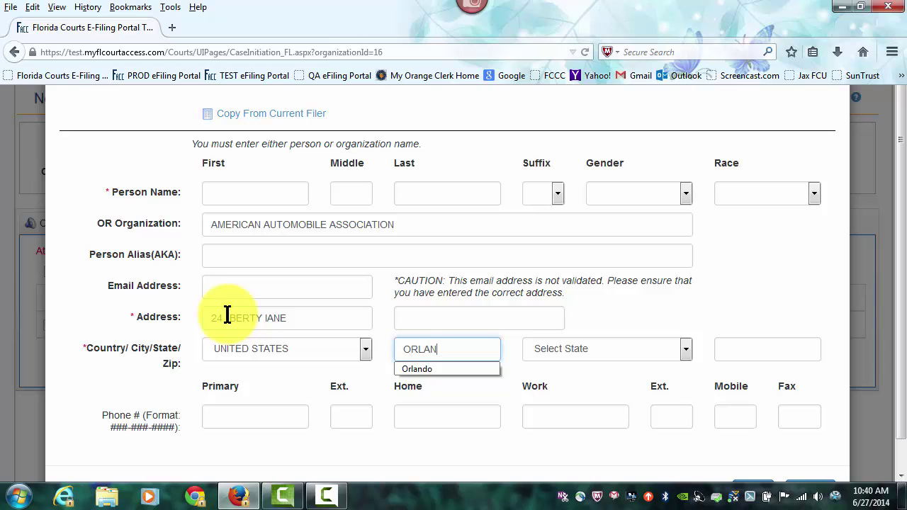
{"action": "type", "text": "DO"}
{"action": "key", "text": "Tab"}
{"action": "key", "text": "f"}
{"action": "key", "text": "Tab"}
{"action": "type", "text": "328"}
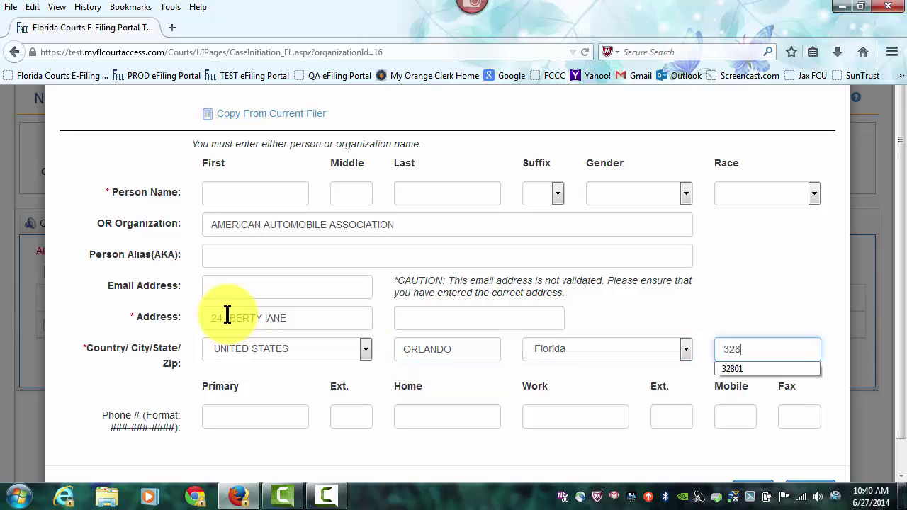
{"action": "type", "text": "01"}
{"action": "left_click", "coordinate": [900, 322]}
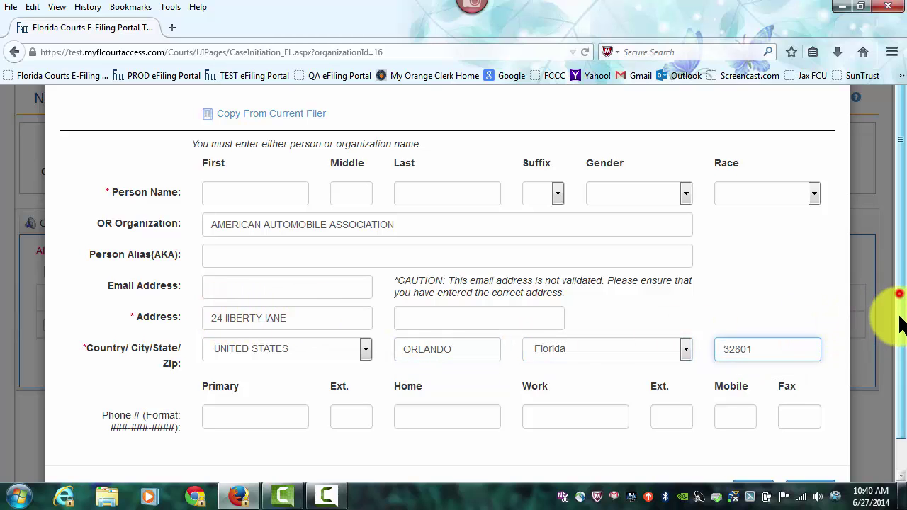
{"action": "left_click_drag", "start_coordinate": [899, 323], "coordinate": [897, 411]}
- Save the defendant as party 2 and move on to the Documents step
{"action": "left_click", "coordinate": [757, 455]}
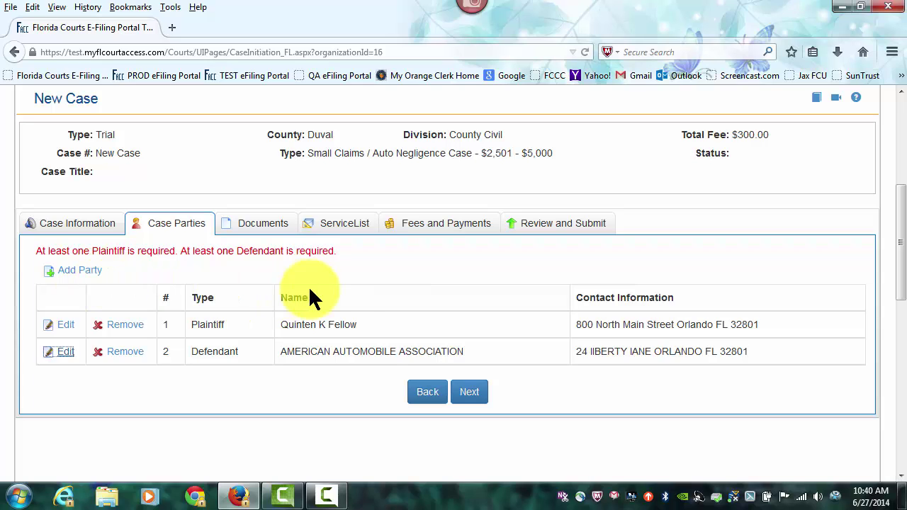
{"action": "left_click", "coordinate": [469, 395]}
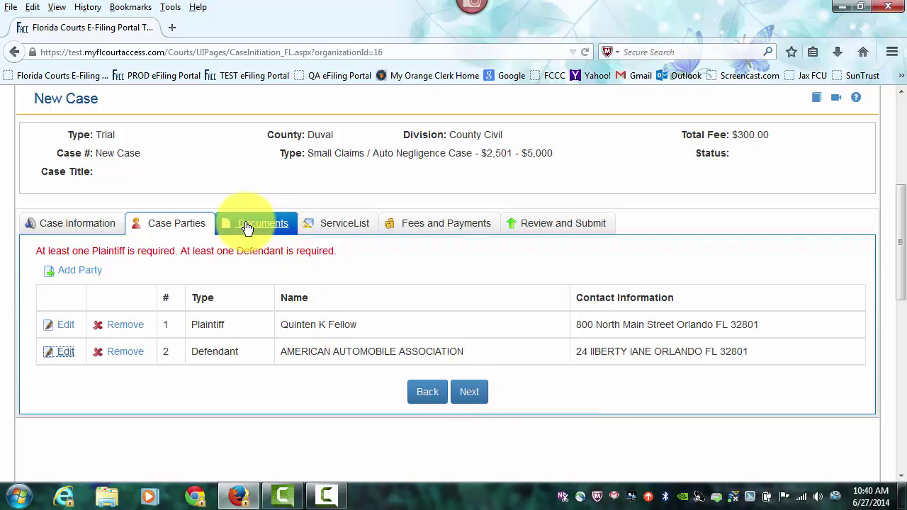
{"action": "left_click", "coordinate": [264, 226]}
- Open the Documents step contents and start a new blank document entry
{"action": "left_click", "coordinate": [462, 394]}
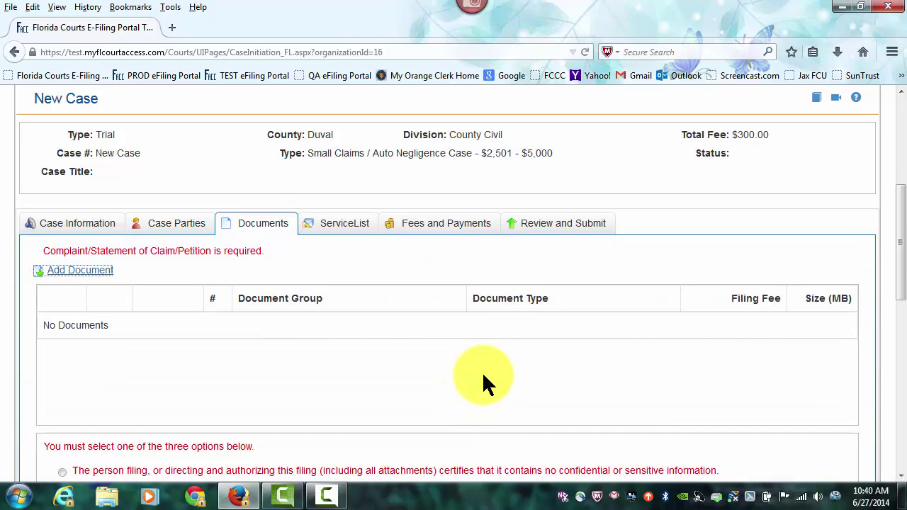
{"action": "scroll", "coordinate": [481, 373], "scroll_direction": "down", "scroll_amount": 2}
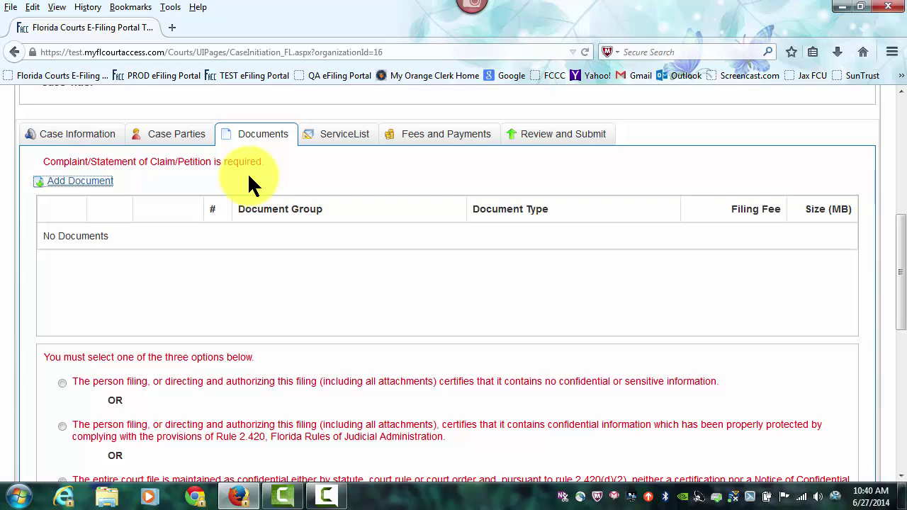
{"action": "left_click", "coordinate": [81, 182]}
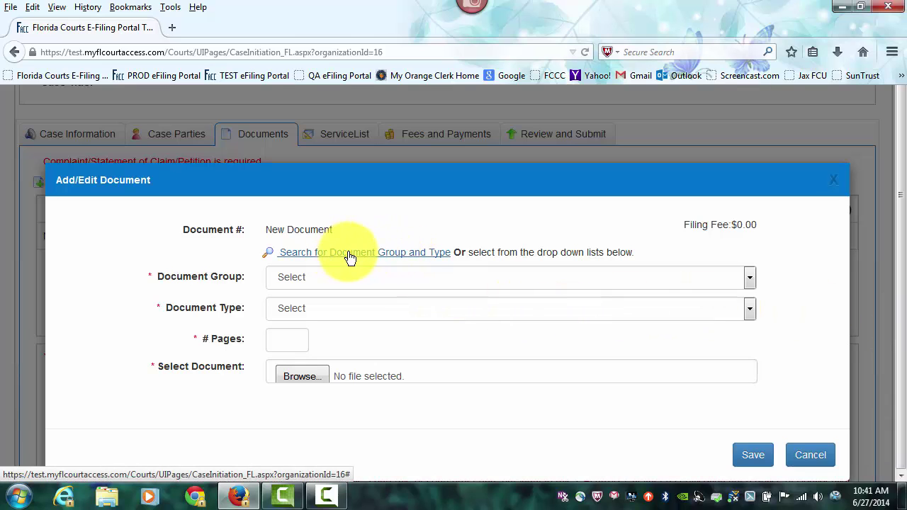
- Set the new document to group Common Civil Codes, type Complaint, with 1 page
{"action": "left_click", "coordinate": [312, 277]}
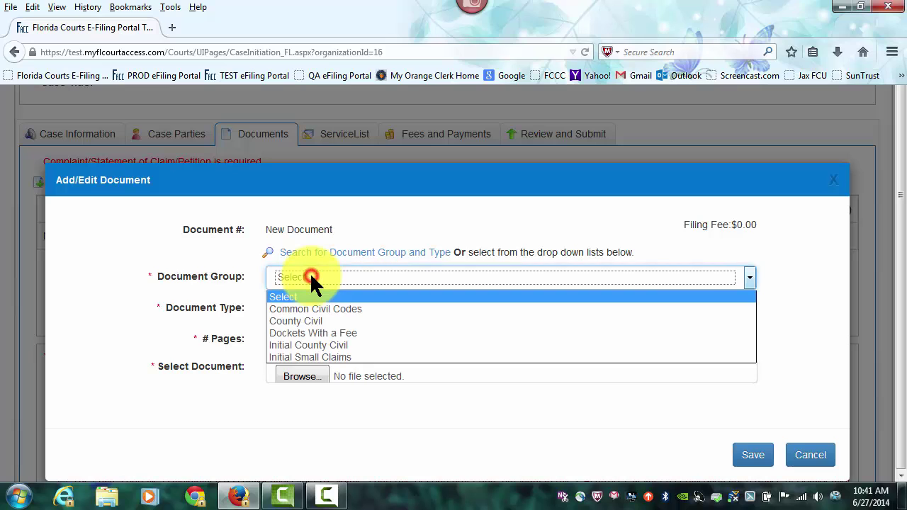
{"action": "left_click", "coordinate": [312, 277]}
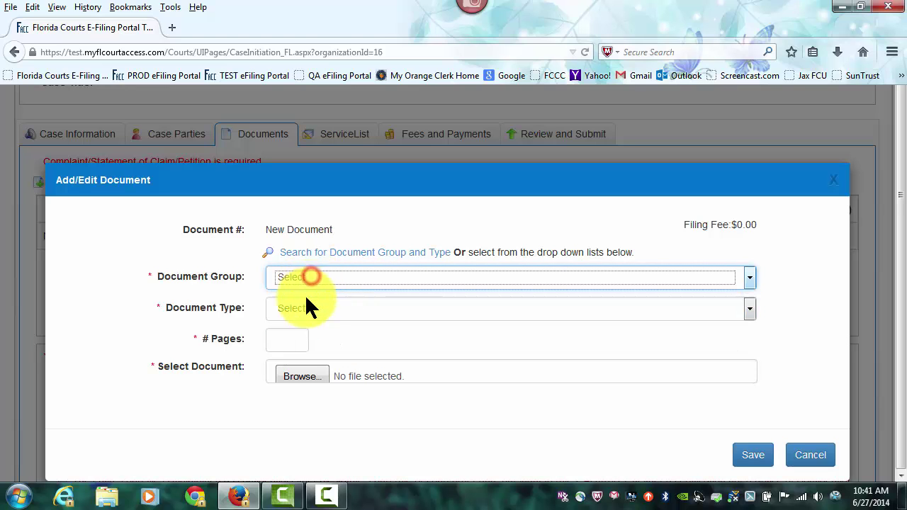
{"action": "left_click", "coordinate": [306, 308]}
{"action": "left_click", "coordinate": [304, 307]}
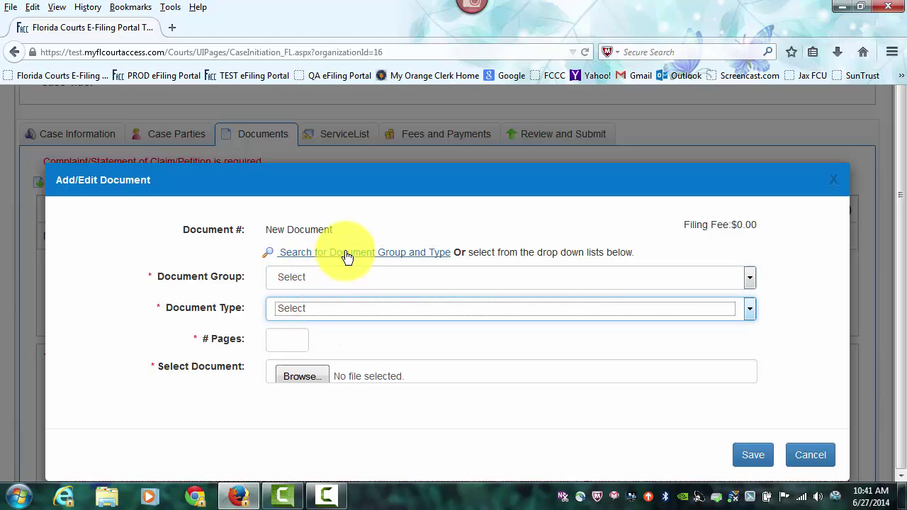
{"action": "left_click", "coordinate": [344, 253]}
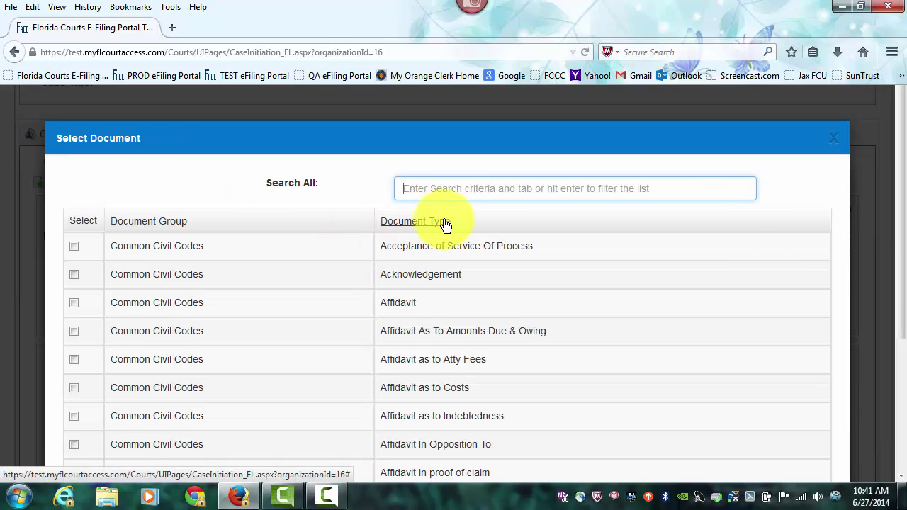
{"action": "type", "text": "COMPLAINT"}
{"action": "key", "text": "Return"}
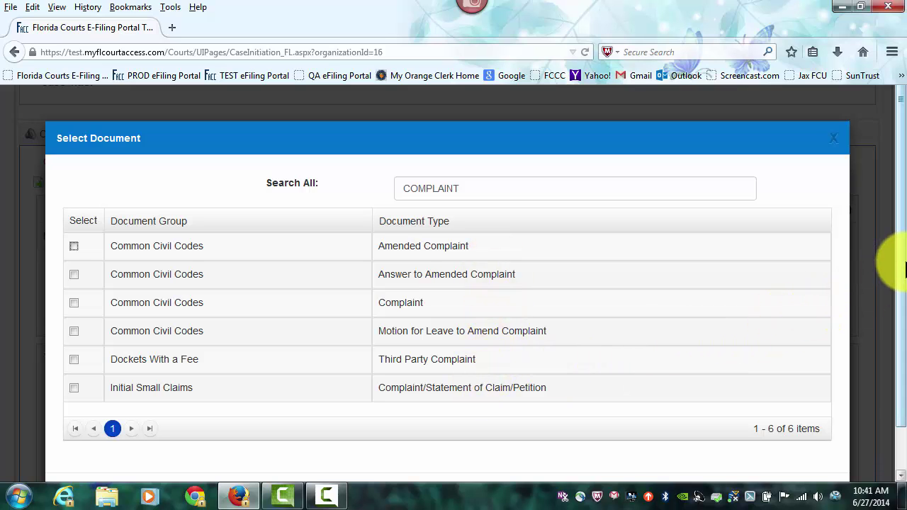
{"action": "left_click", "coordinate": [902, 273]}
{"action": "left_click_drag", "start_coordinate": [902, 271], "coordinate": [902, 333]}
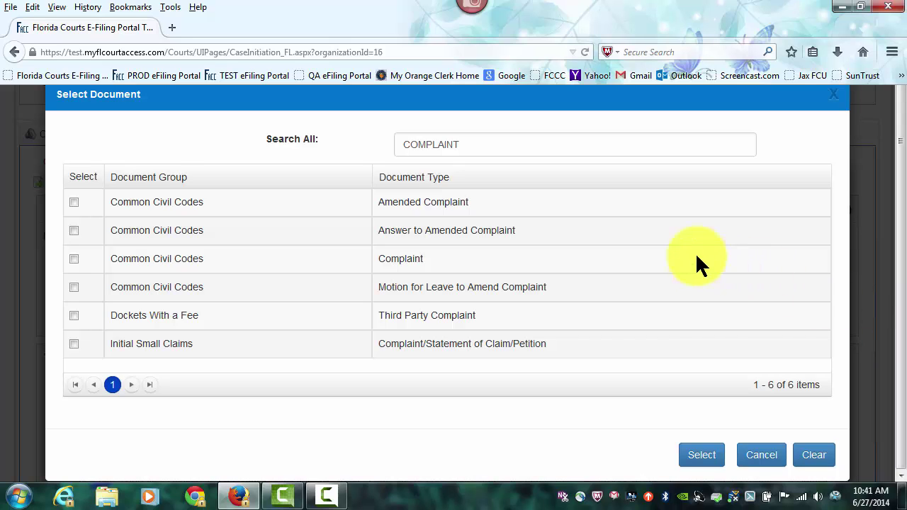
{"action": "left_click", "coordinate": [75, 258]}
{"action": "left_click", "coordinate": [704, 458]}
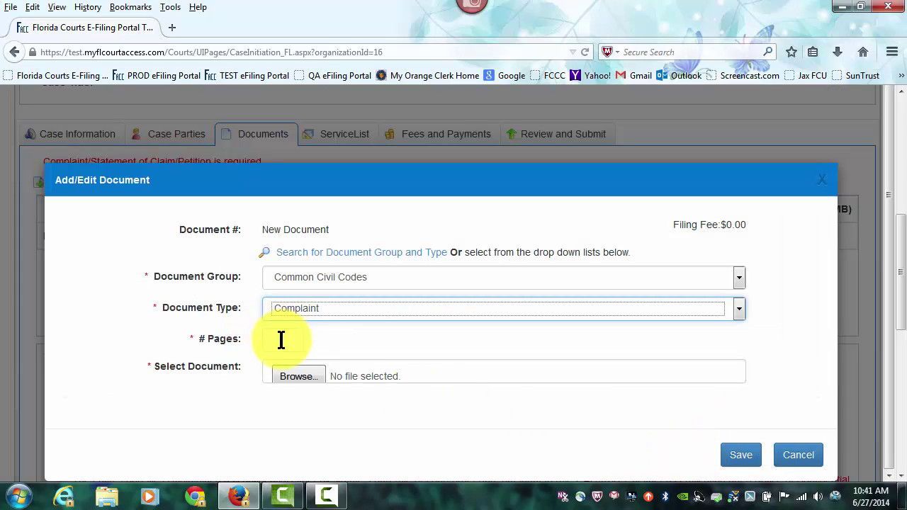
{"action": "left_click", "coordinate": [281, 339]}
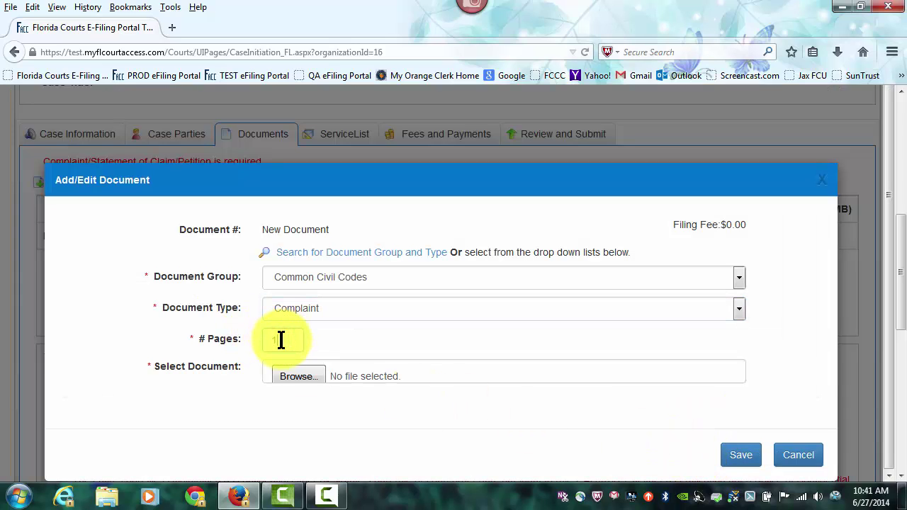
{"action": "left_click_drag", "start_coordinate": [902, 273], "coordinate": [899, 312]}
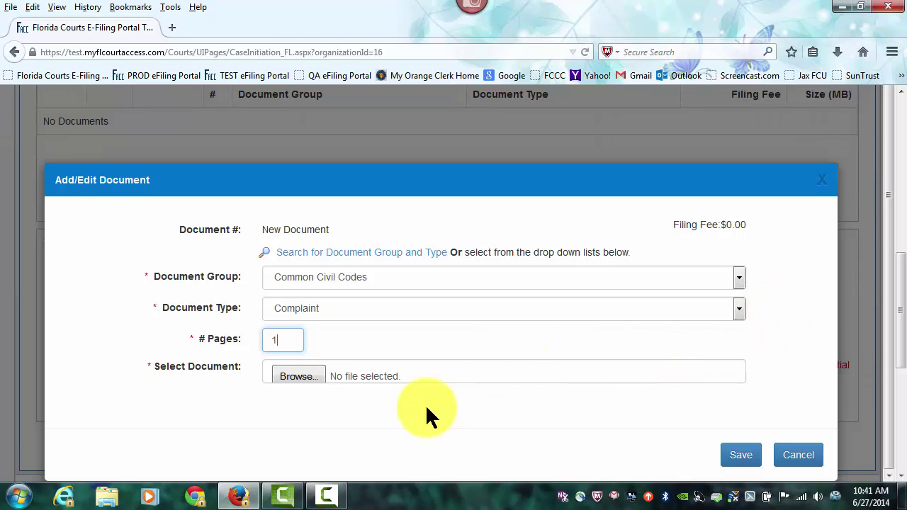
- Upload Complaint.pdf as the Complaint document's file
{"action": "left_click", "coordinate": [298, 376]}
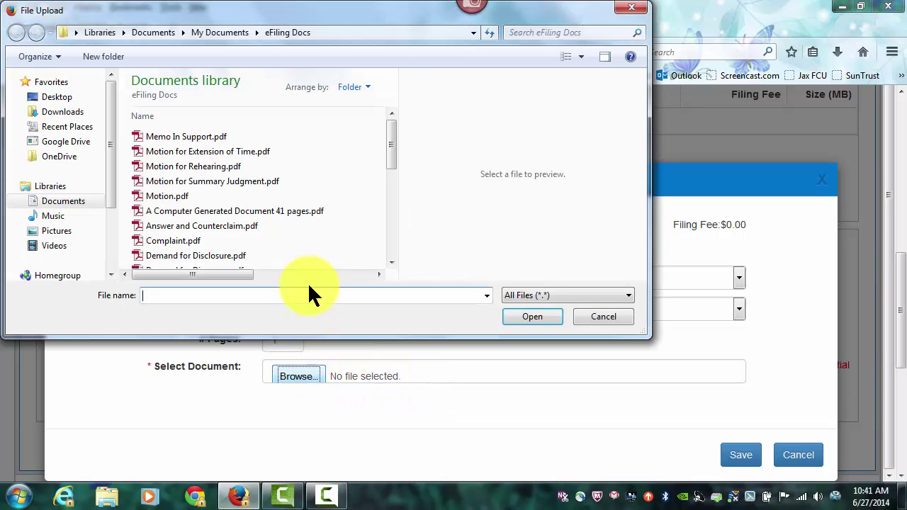
{"action": "left_click", "coordinate": [173, 241]}
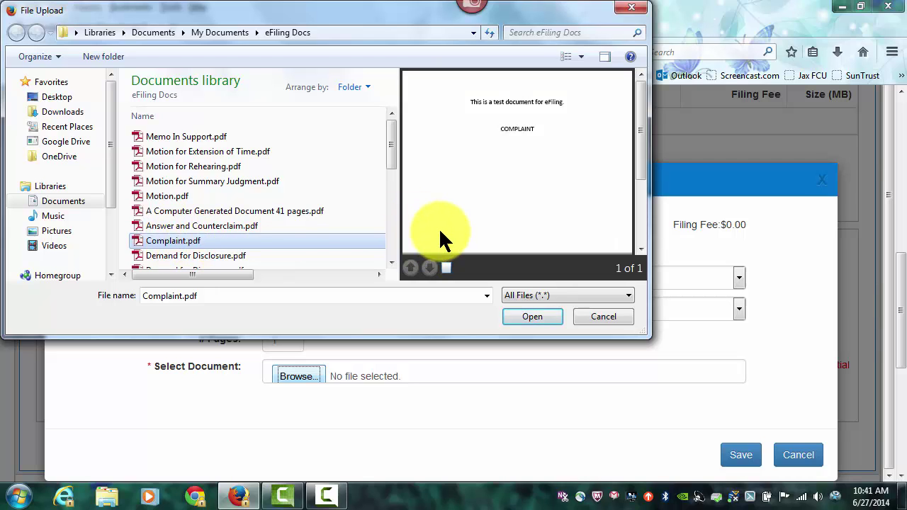
{"action": "left_click", "coordinate": [532, 316]}
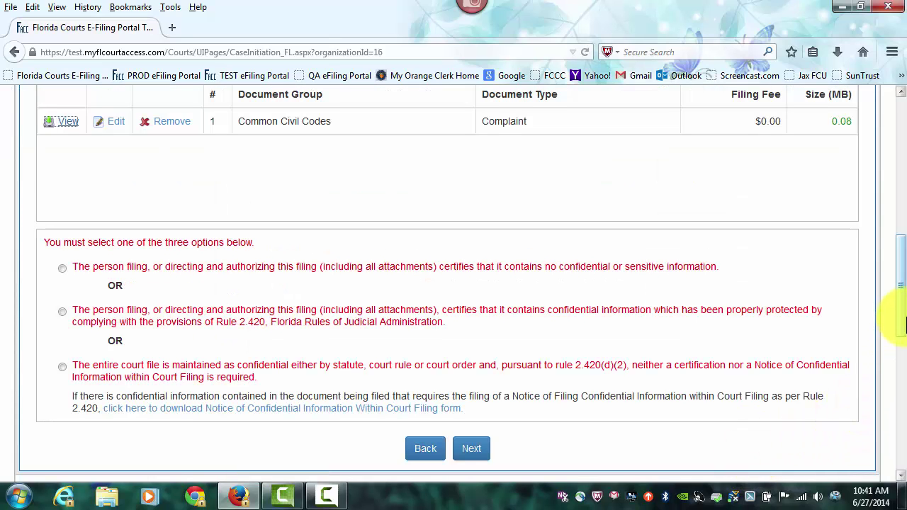
- Certify the filing has no confidential or sensitive information and continue to the service list
{"action": "left_click_drag", "start_coordinate": [901, 319], "coordinate": [902, 301]}
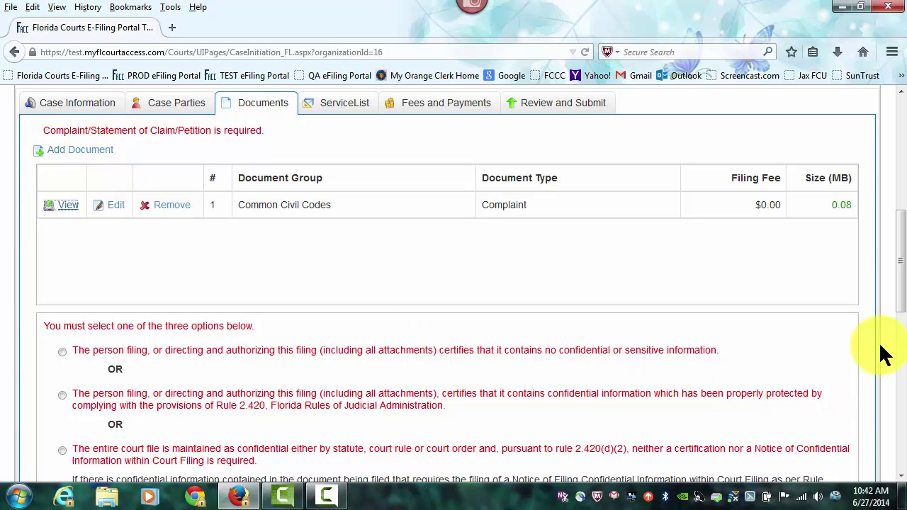
{"action": "left_click_drag", "start_coordinate": [898, 291], "coordinate": [900, 354]}
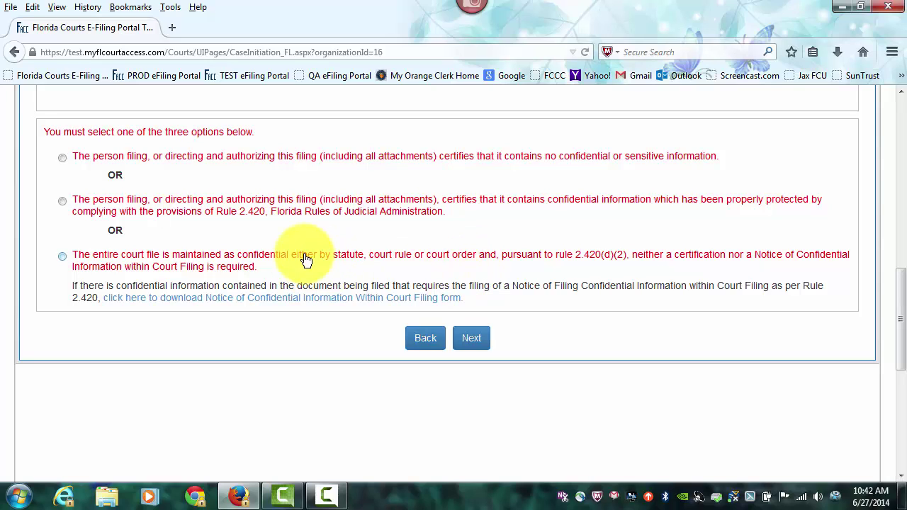
{"action": "left_click", "coordinate": [61, 158]}
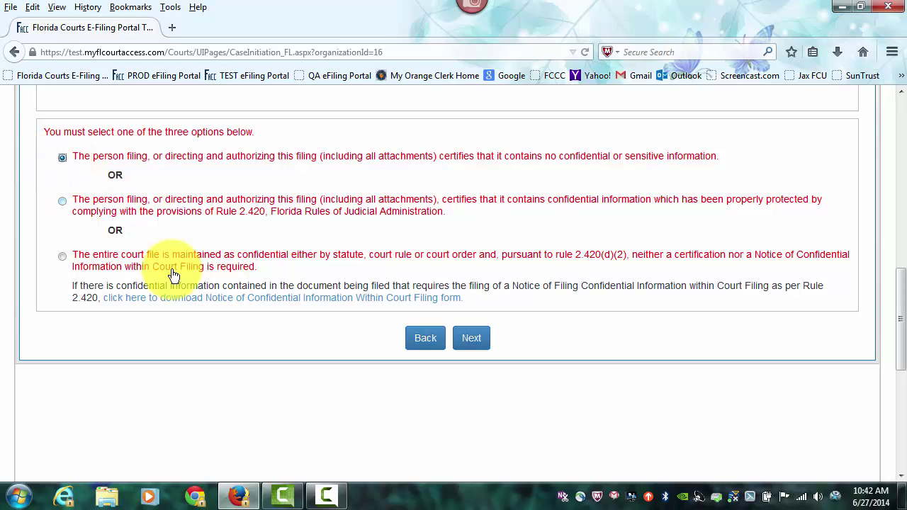
{"action": "left_click", "coordinate": [471, 340]}
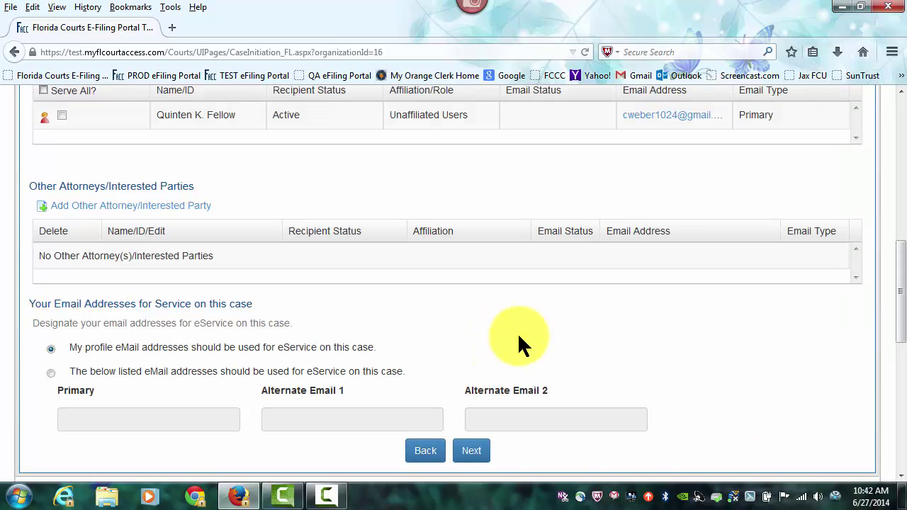
- Tick Serve All? so the single electronic service recipient is served
{"action": "left_click_drag", "start_coordinate": [900, 322], "coordinate": [899, 262]}
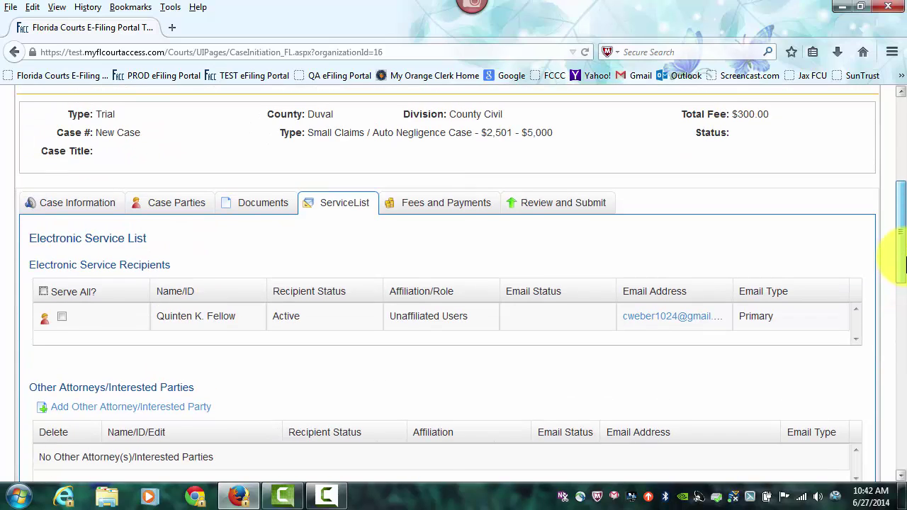
{"action": "left_click_drag", "start_coordinate": [899, 264], "coordinate": [884, 298]}
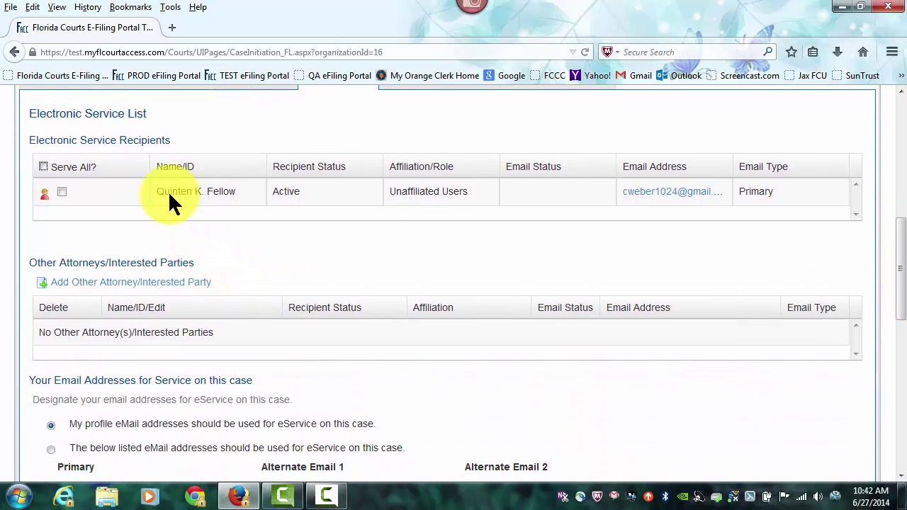
{"action": "left_click", "coordinate": [44, 167]}
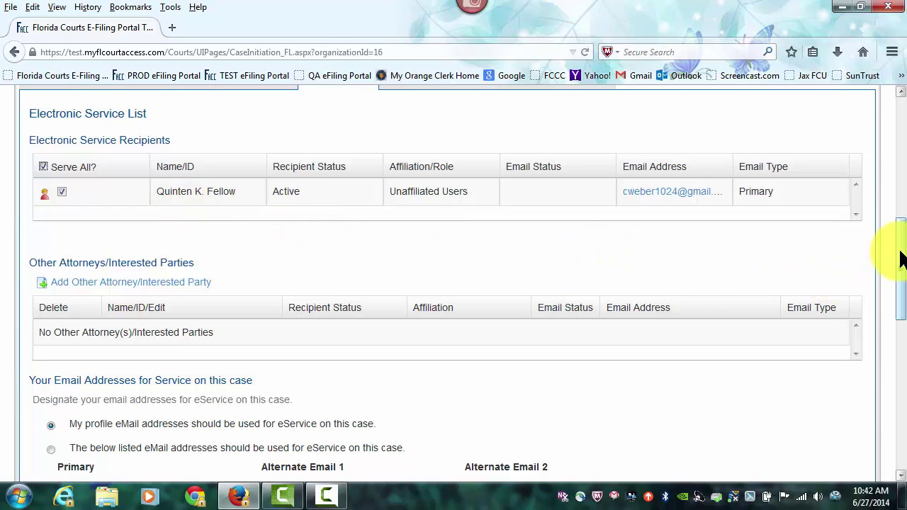
{"action": "left_click_drag", "start_coordinate": [900, 253], "coordinate": [901, 303]}
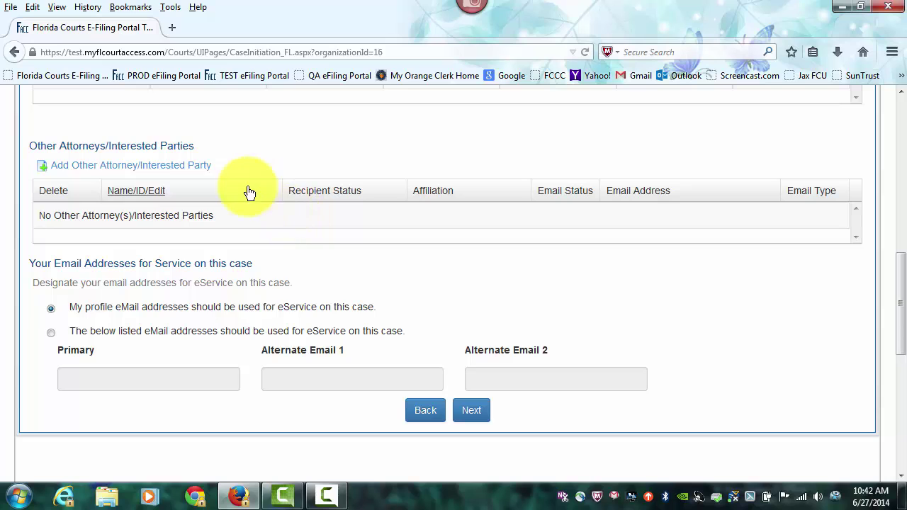
- Open the Other Attorney/Interested Party form, closing the portal-user and Florida Bar searches unused
{"action": "left_click", "coordinate": [185, 169]}
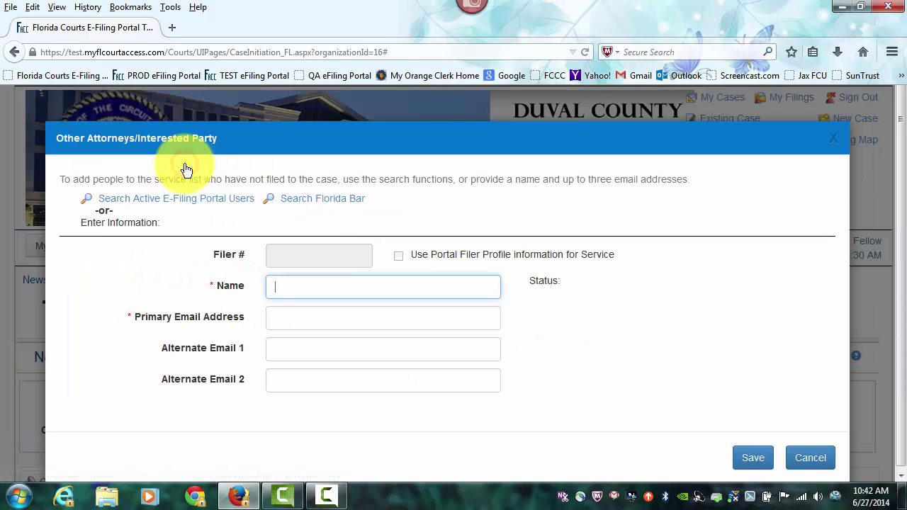
{"action": "left_click_drag", "start_coordinate": [901, 220], "coordinate": [898, 281]}
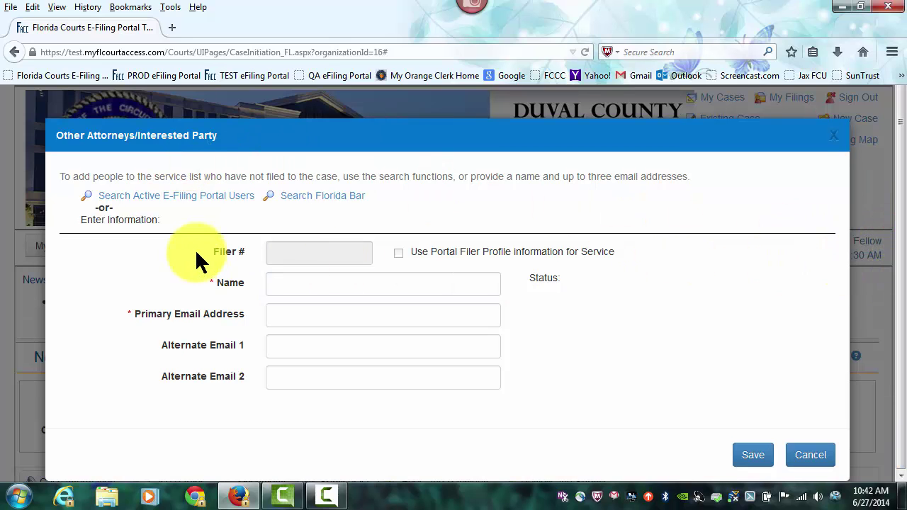
{"action": "left_click", "coordinate": [176, 203]}
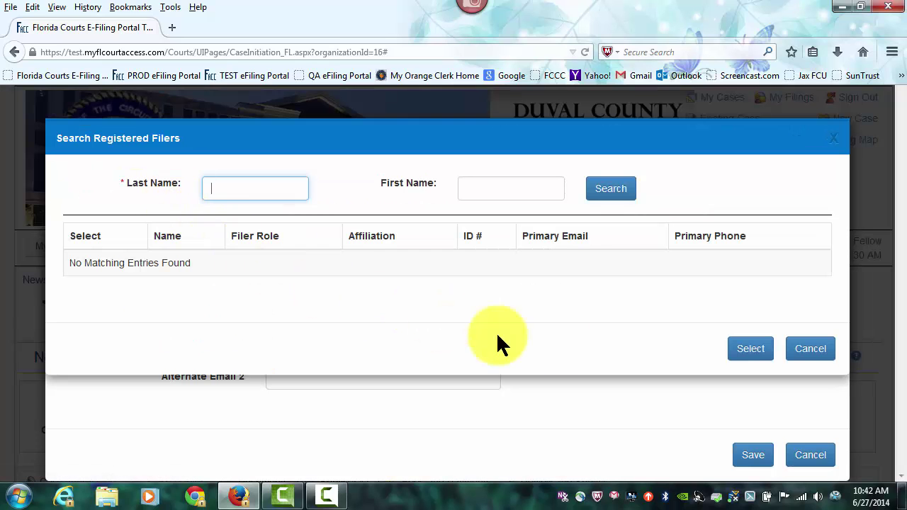
{"action": "left_click", "coordinate": [805, 353]}
{"action": "left_click", "coordinate": [338, 203]}
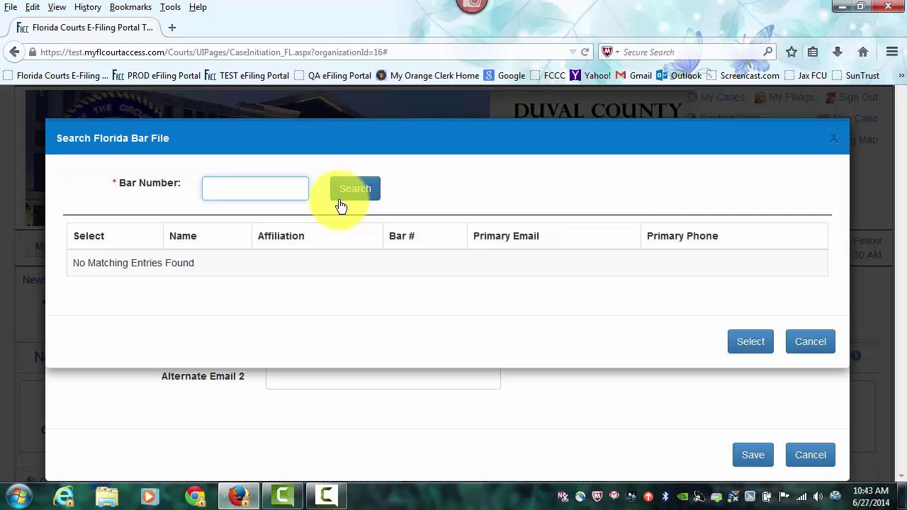
{"action": "left_click", "coordinate": [792, 341]}
{"action": "left_click", "coordinate": [334, 283]}
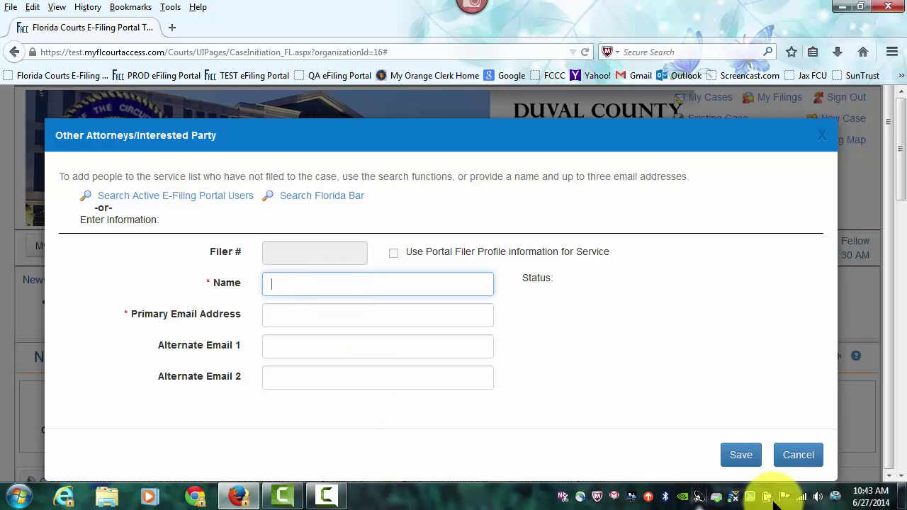
- Cancel the add-party form and keep My profile eMail addresses selected for eService
{"action": "left_click", "coordinate": [800, 457]}
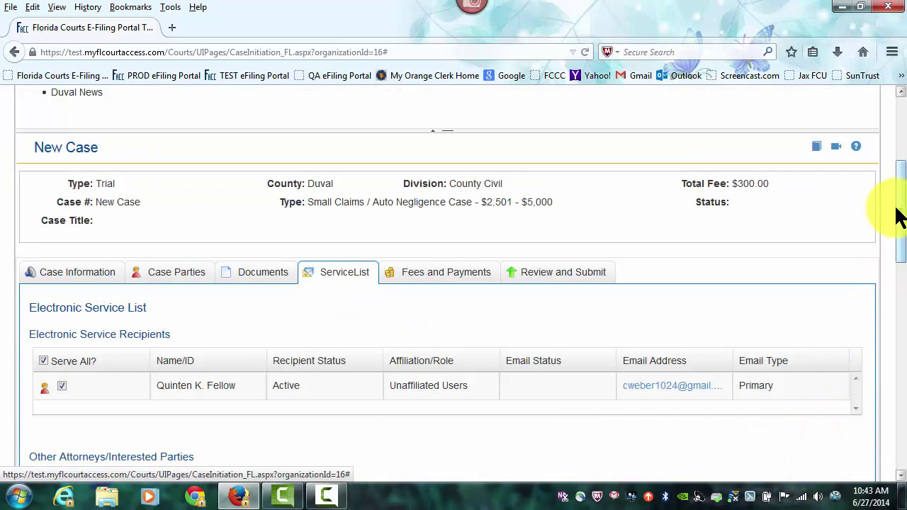
{"action": "left_click_drag", "start_coordinate": [896, 200], "coordinate": [900, 264]}
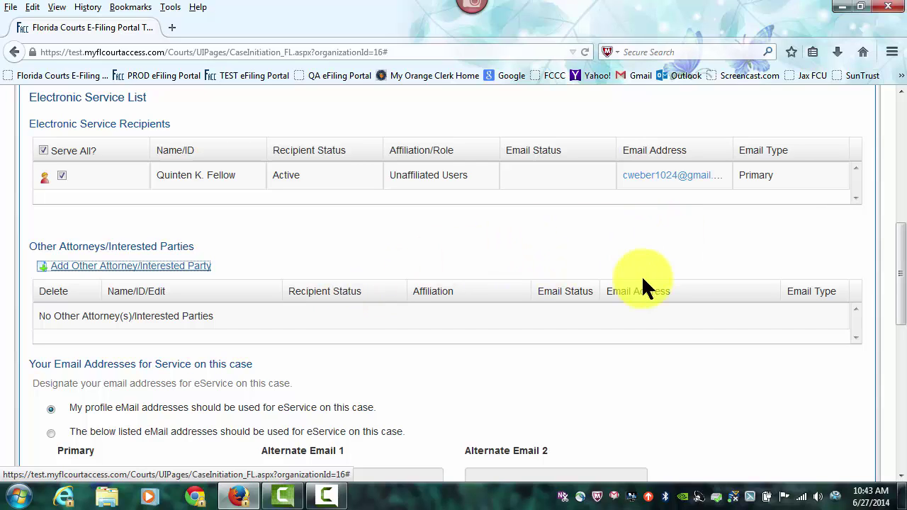
{"action": "left_click_drag", "start_coordinate": [901, 260], "coordinate": [903, 306]}
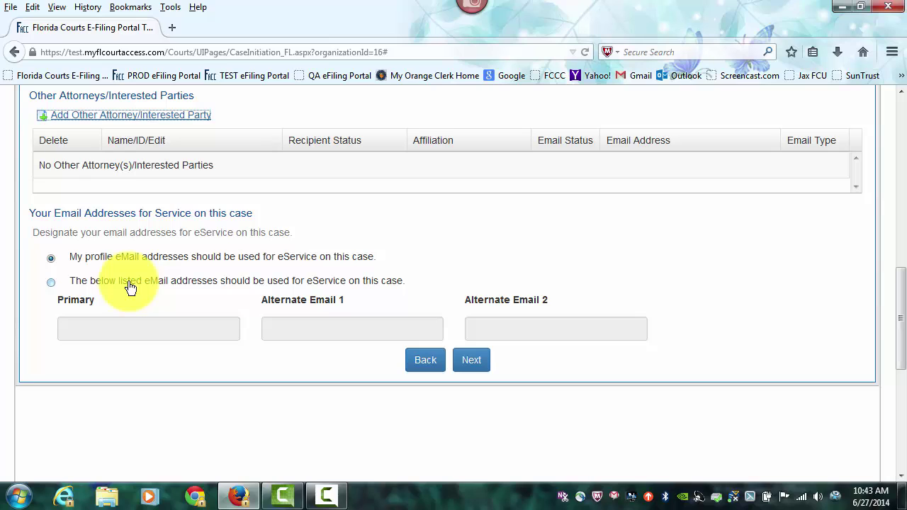
{"action": "left_click", "coordinate": [50, 282]}
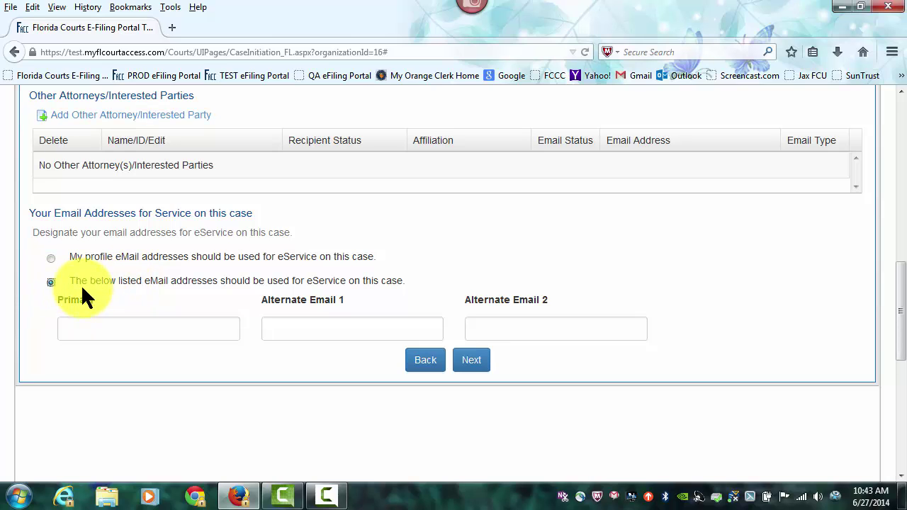
{"action": "left_click", "coordinate": [51, 259]}
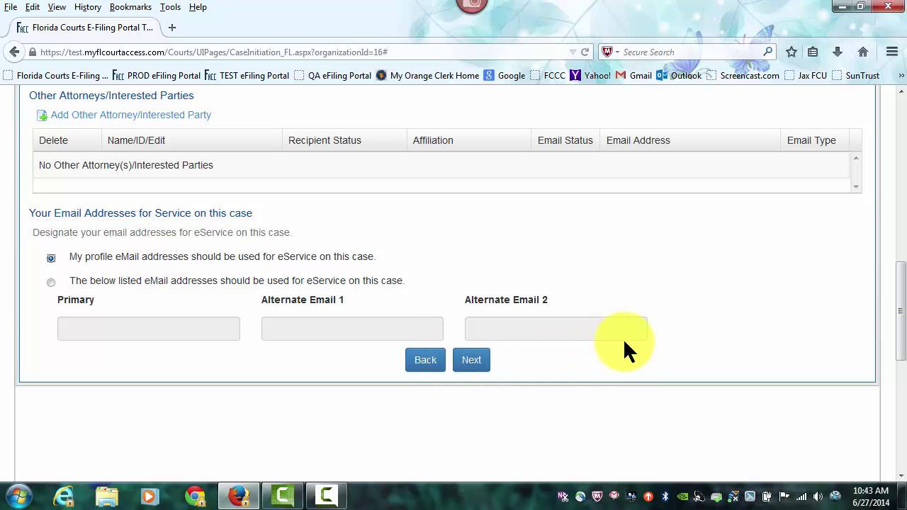
{"action": "scroll", "coordinate": [624, 342], "scroll_direction": "up", "scroll_amount": 10}
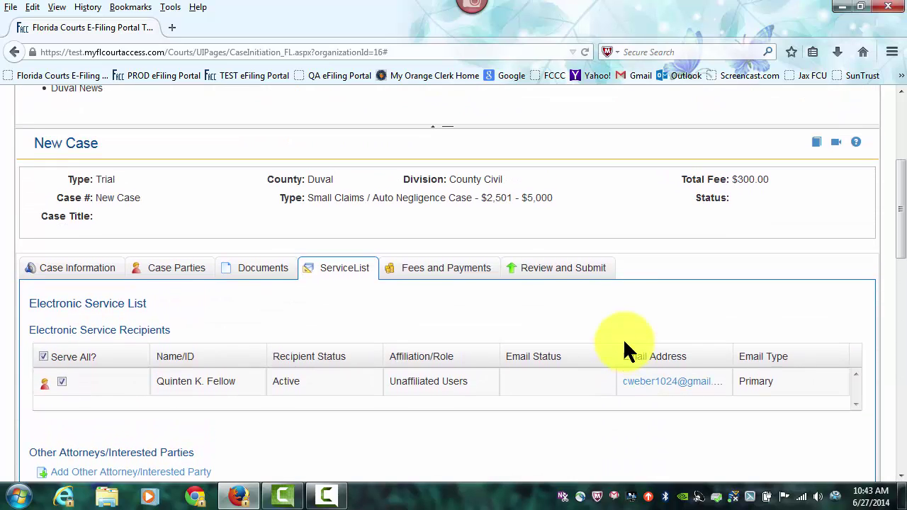
{"action": "scroll", "coordinate": [623, 338], "scroll_direction": "down", "scroll_amount": 10}
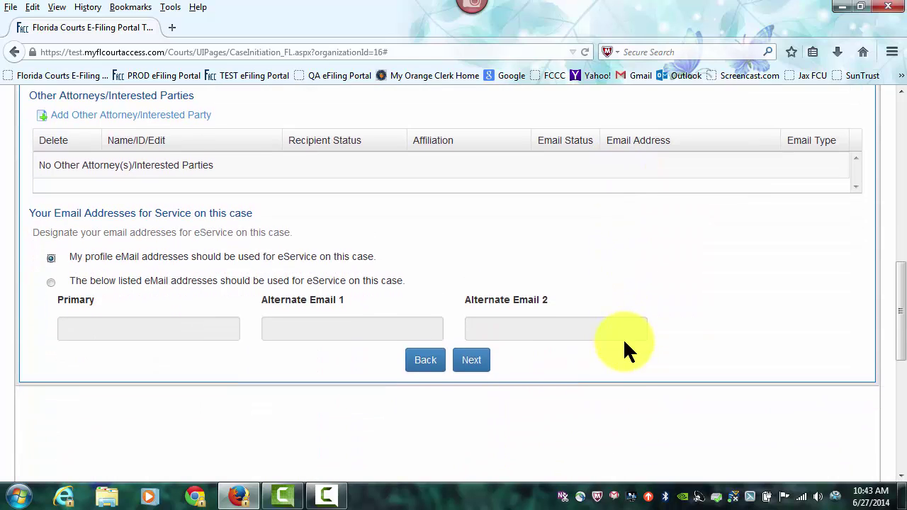
- Advance to Fees and Payments and review the $300.00 filing fee and total
{"action": "left_click", "coordinate": [476, 360]}
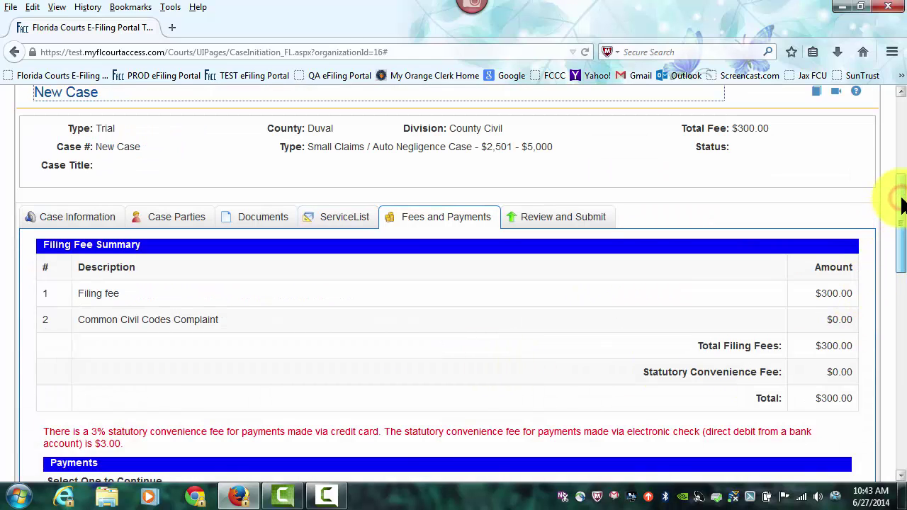
{"action": "left_click_drag", "start_coordinate": [901, 204], "coordinate": [901, 236]}
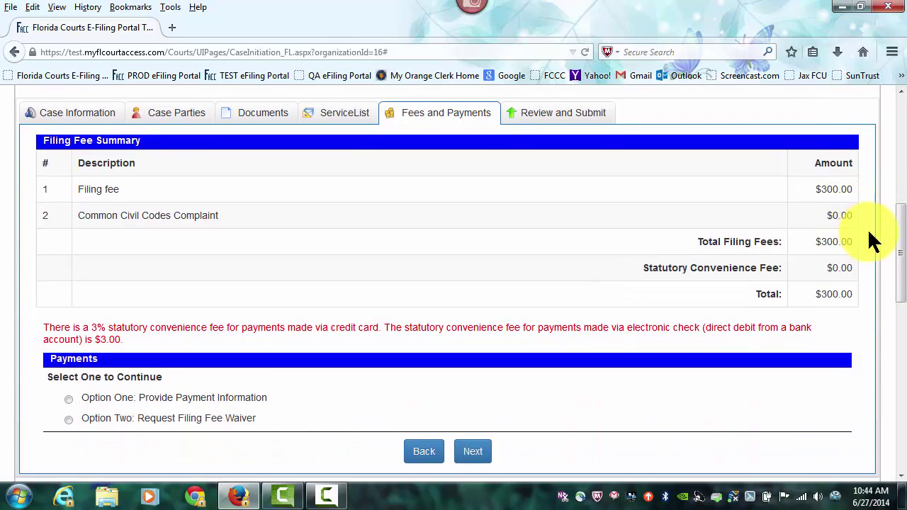
{"action": "left_click_drag", "start_coordinate": [898, 233], "coordinate": [899, 259]}
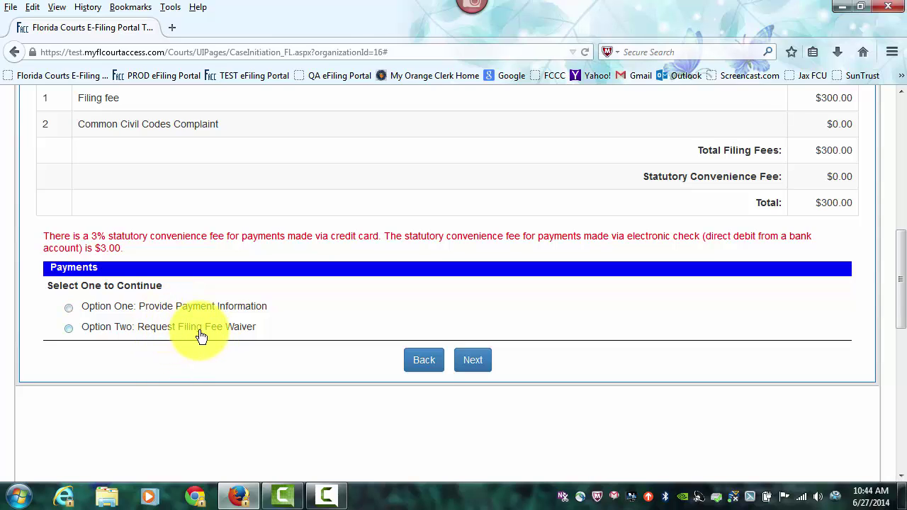
- Choose to provide payment, set the card type to MasterCard and enter the card number
{"action": "left_click", "coordinate": [69, 307]}
{"action": "scroll", "coordinate": [537, 312], "scroll_direction": "down", "scroll_amount": 6}
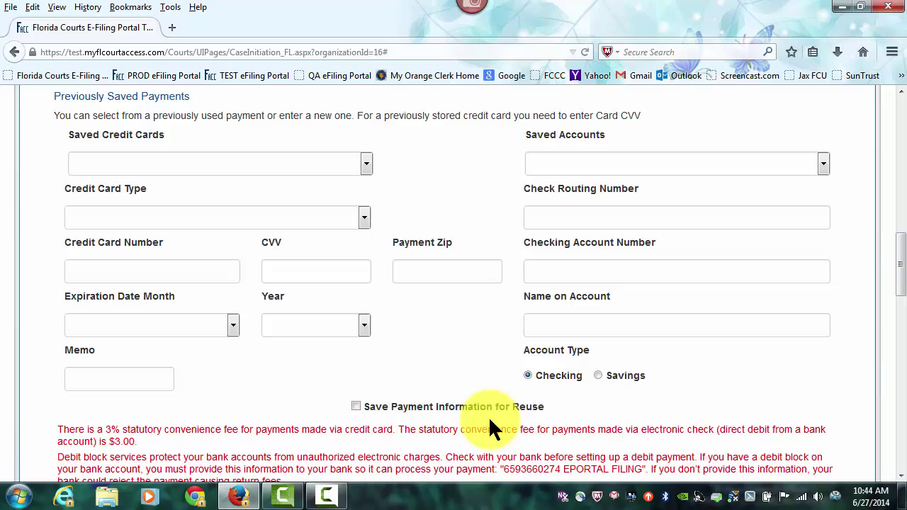
{"action": "left_click", "coordinate": [367, 164]}
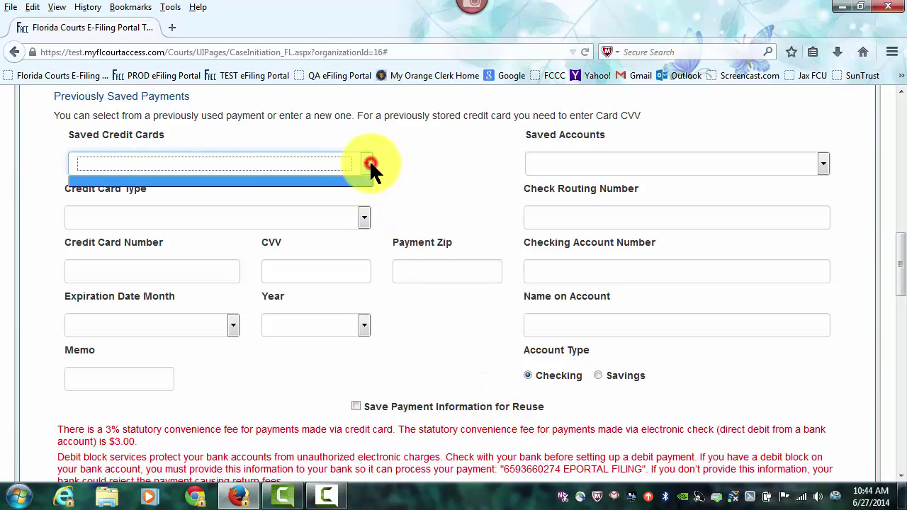
{"action": "left_click", "coordinate": [367, 164]}
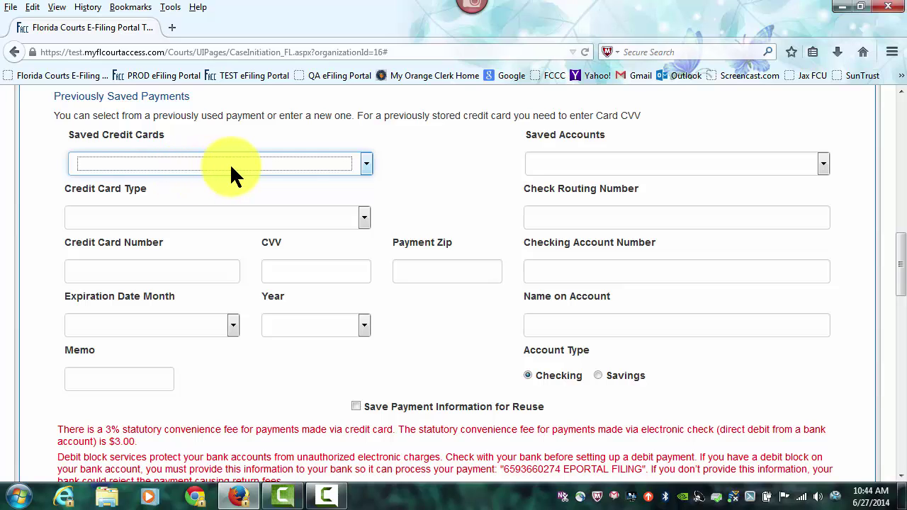
{"action": "left_click", "coordinate": [364, 218]}
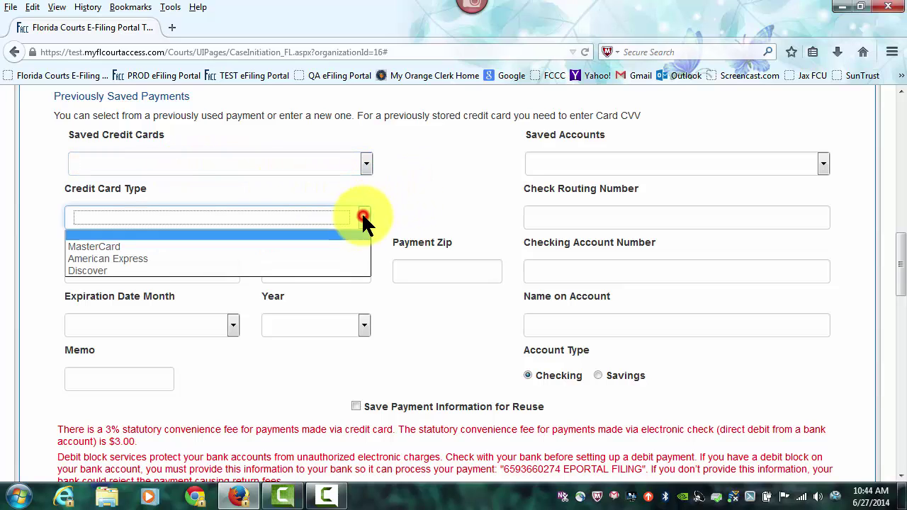
{"action": "left_click", "coordinate": [126, 247]}
{"action": "left_click", "coordinate": [117, 271]}
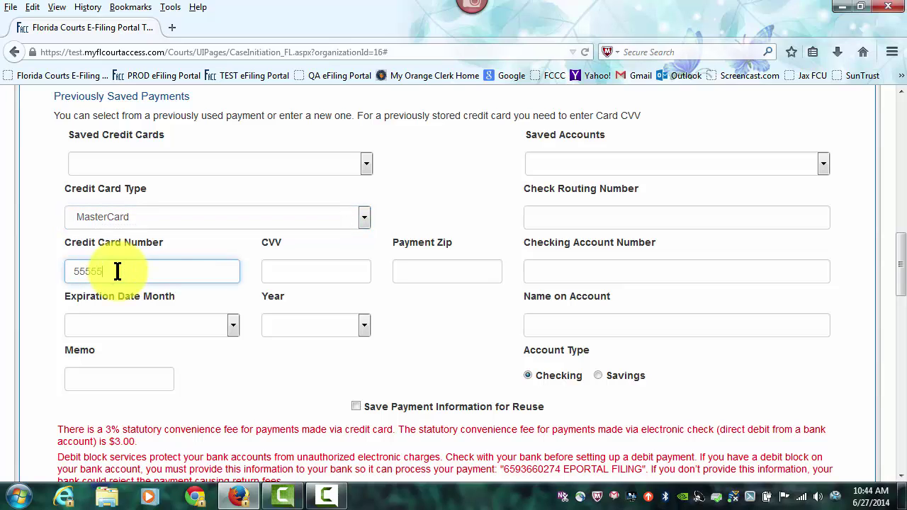
{"action": "type", "text": "5555555555555444"}
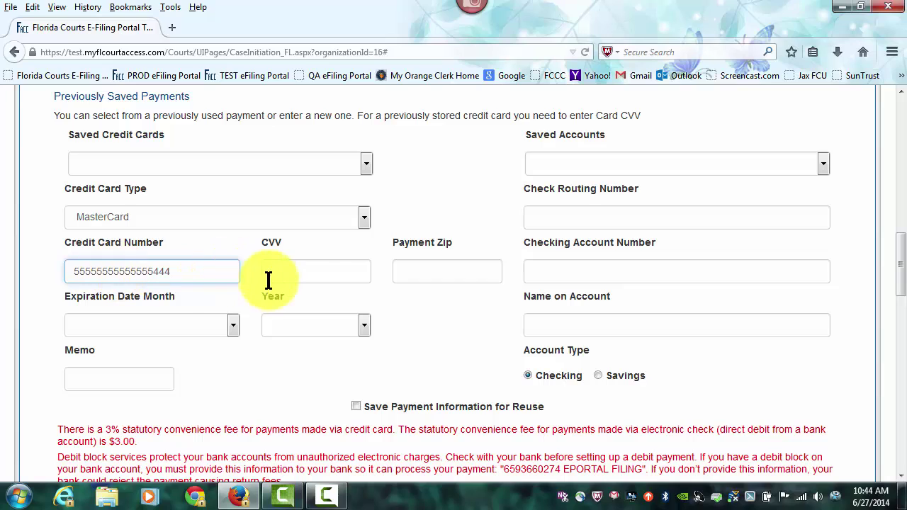
- Enter the card's CVV and payment ZIP, save it for reuse, and pick the expiration month and year
{"action": "left_click", "coordinate": [281, 276]}
{"action": "type", "text": "244"}
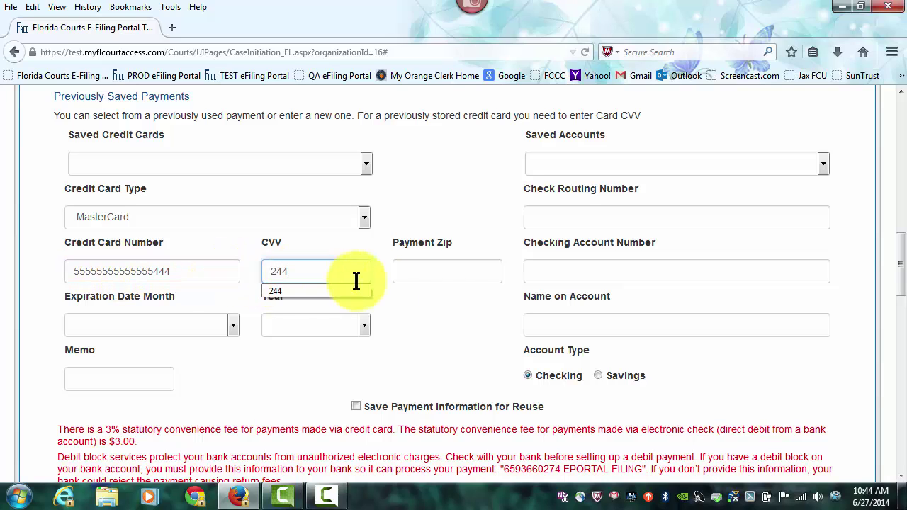
{"action": "left_click", "coordinate": [405, 276]}
{"action": "type", "text": "328"}
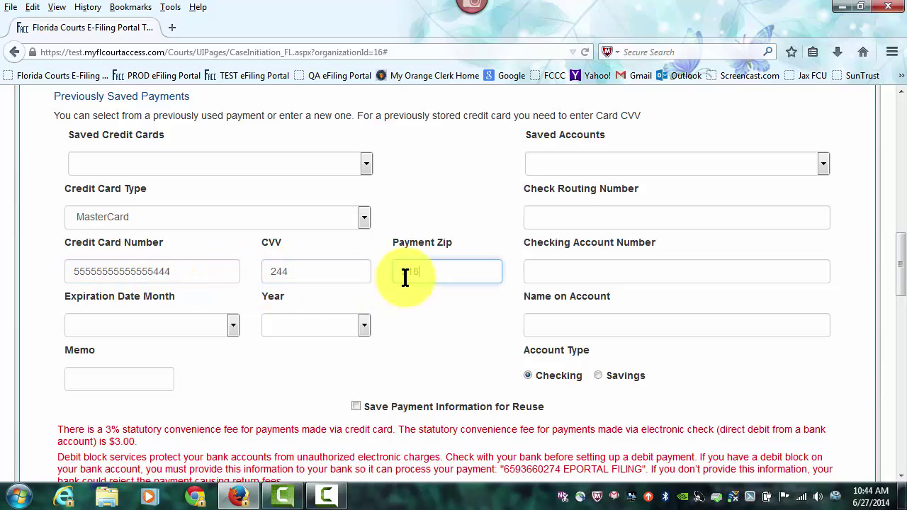
{"action": "type", "text": "01"}
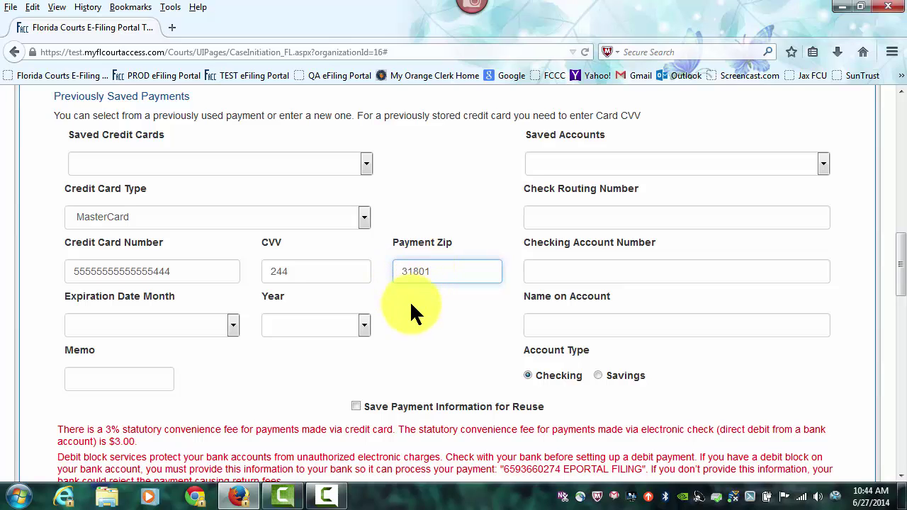
{"action": "left_click", "coordinate": [355, 406]}
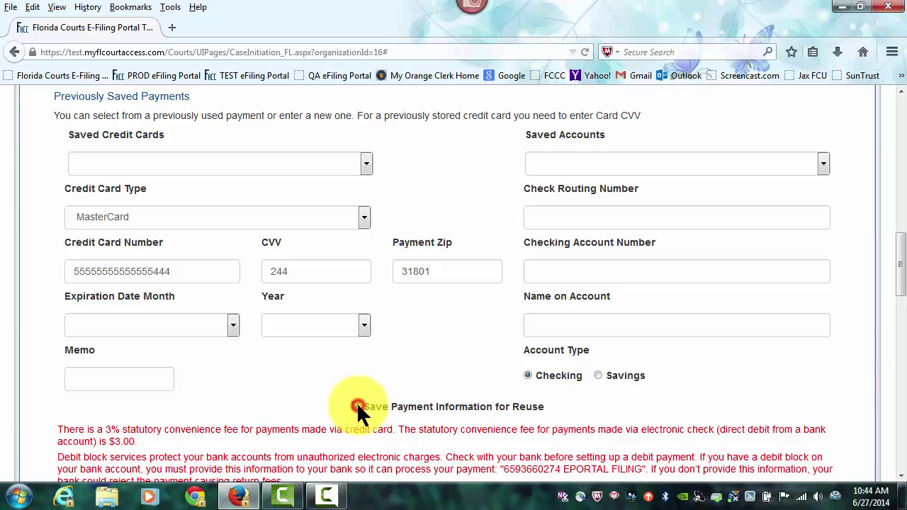
{"action": "left_click", "coordinate": [233, 326]}
{"action": "left_click", "coordinate": [79, 396]}
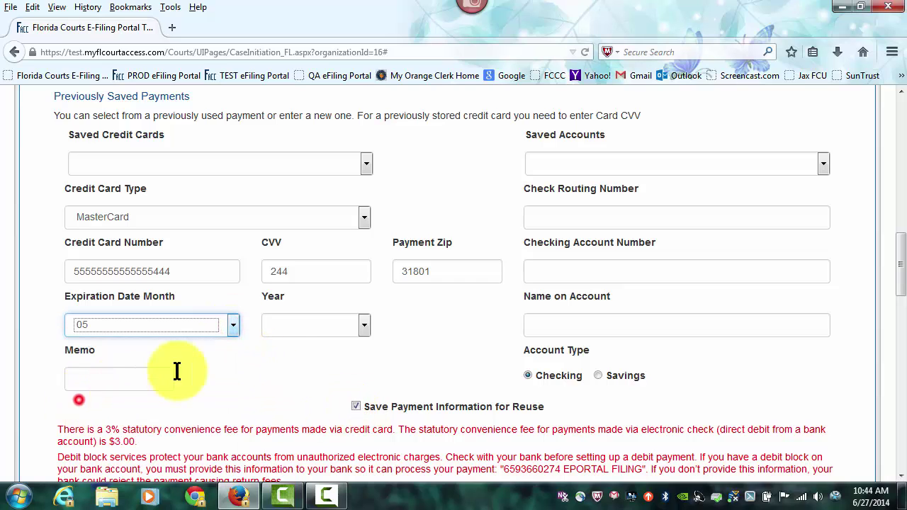
{"action": "left_click", "coordinate": [362, 325]}
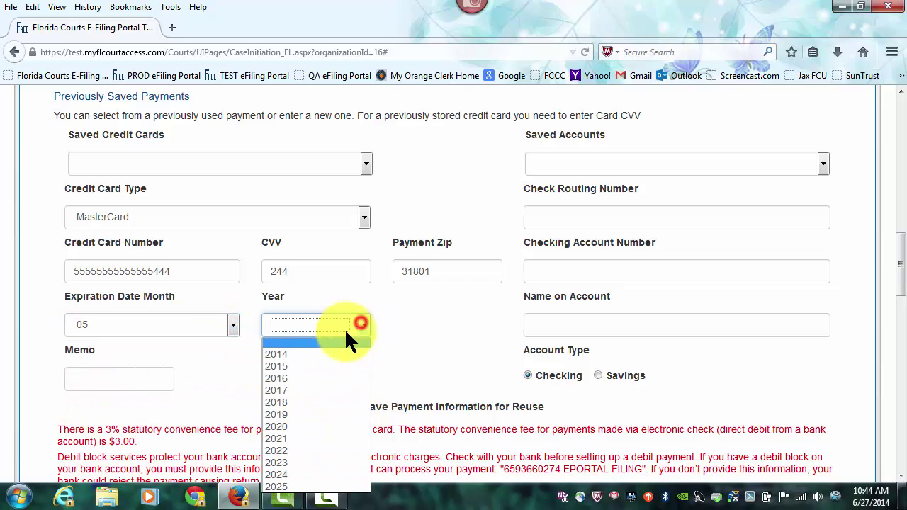
{"action": "left_click", "coordinate": [282, 379]}
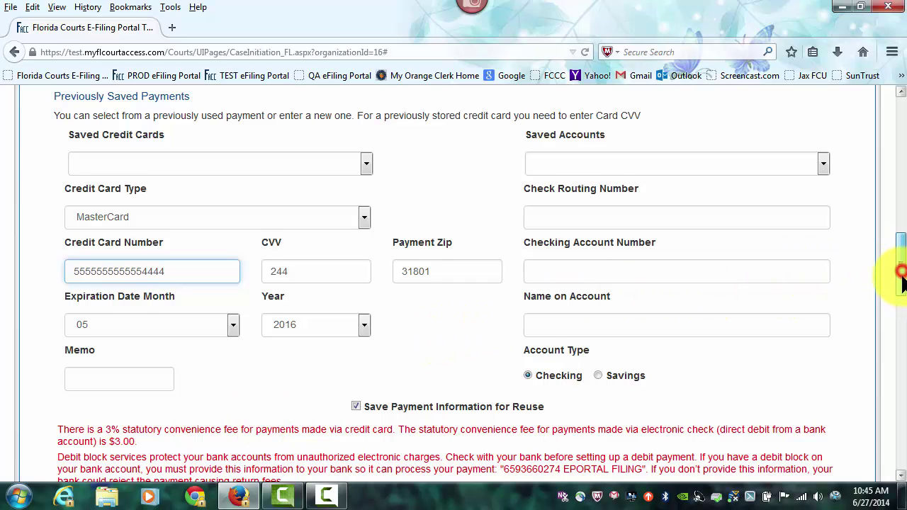
{"action": "left_click_drag", "start_coordinate": [898, 269], "coordinate": [903, 306]}
- Review the service list, Complaint.pdf, $309.00 fees, MasterCard payment, parties and filer on Review and Submit
{"action": "left_click", "coordinate": [482, 367]}
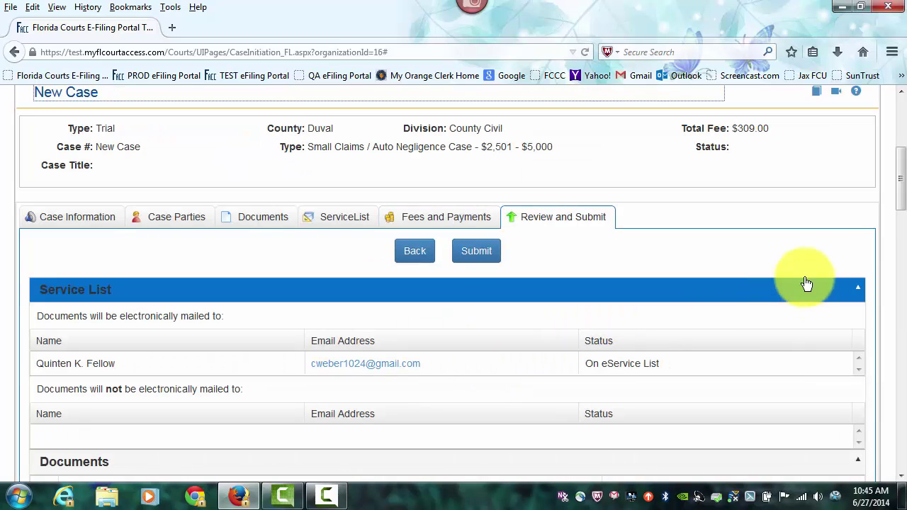
{"action": "left_click_drag", "start_coordinate": [899, 182], "coordinate": [902, 207]}
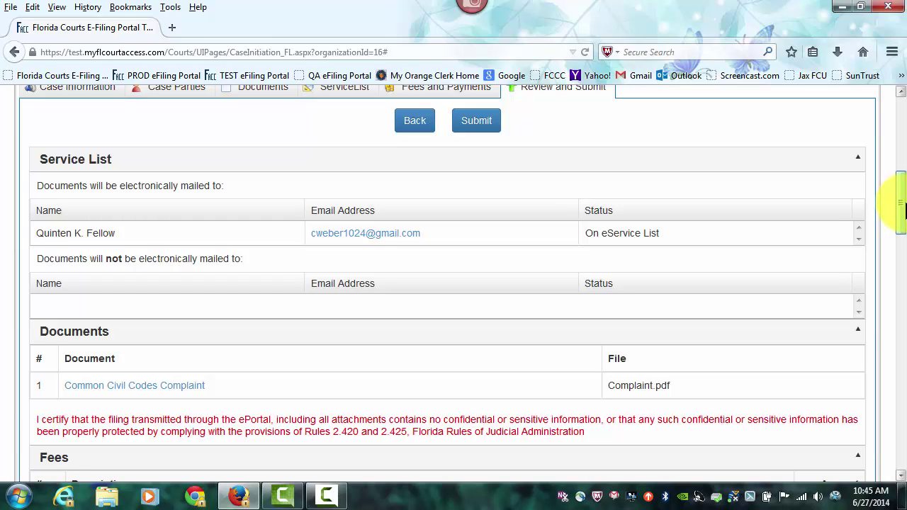
{"action": "left_click_drag", "start_coordinate": [904, 201], "coordinate": [903, 211]}
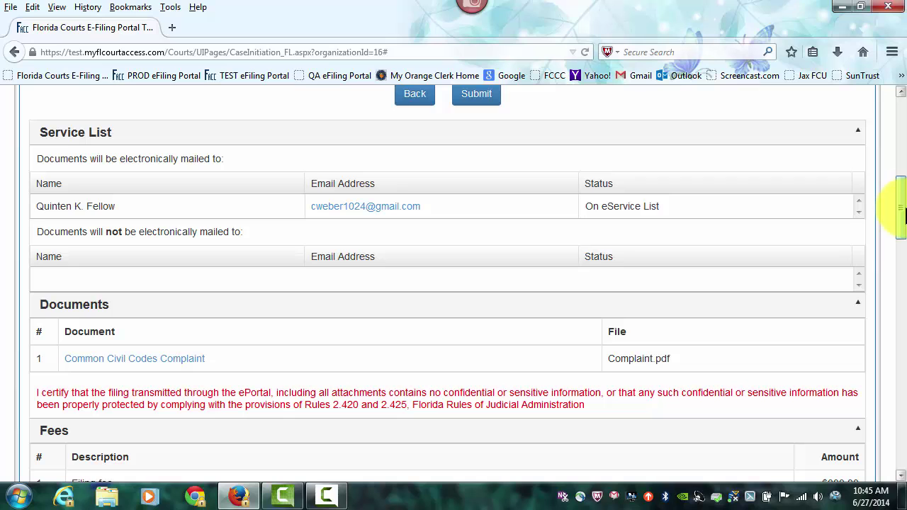
{"action": "left_click_drag", "start_coordinate": [904, 214], "coordinate": [903, 241]}
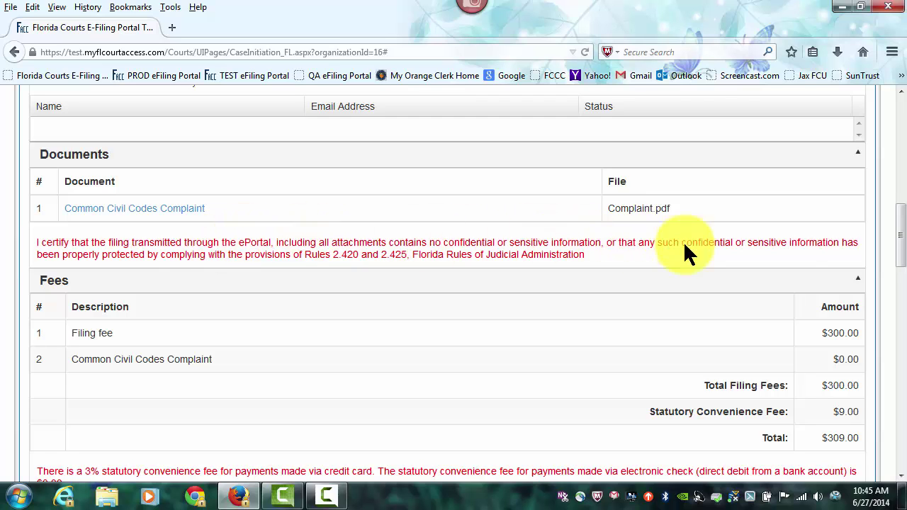
{"action": "left_click", "coordinate": [897, 222]}
{"action": "left_click_drag", "start_coordinate": [897, 222], "coordinate": [898, 254]}
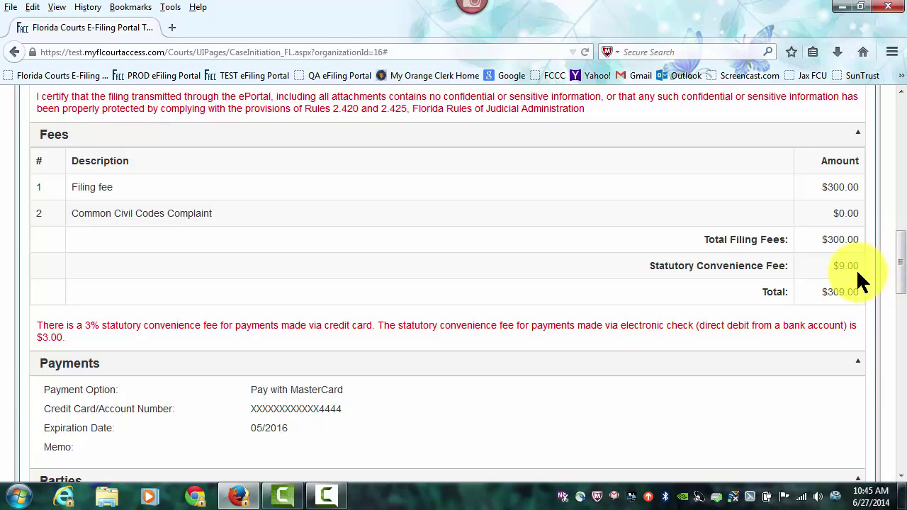
{"action": "left_click_drag", "start_coordinate": [898, 255], "coordinate": [892, 300]}
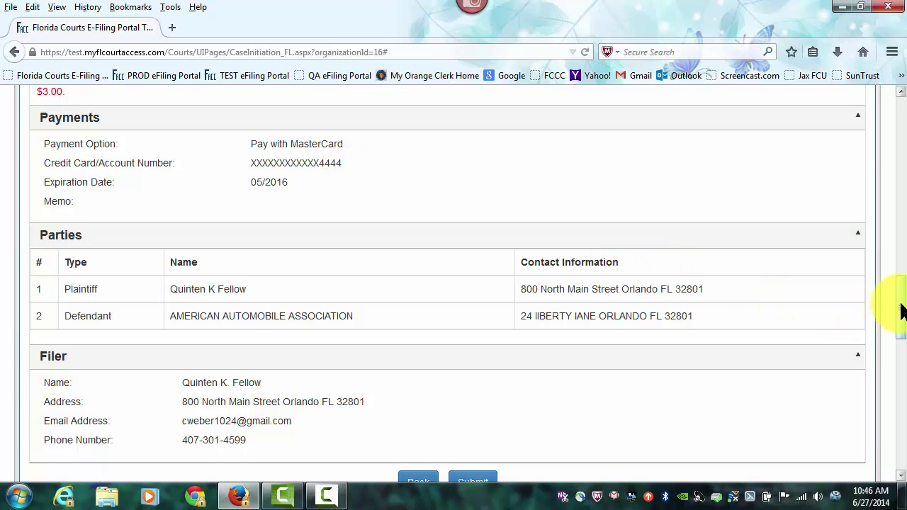
{"action": "left_click_drag", "start_coordinate": [900, 304], "coordinate": [901, 340]}
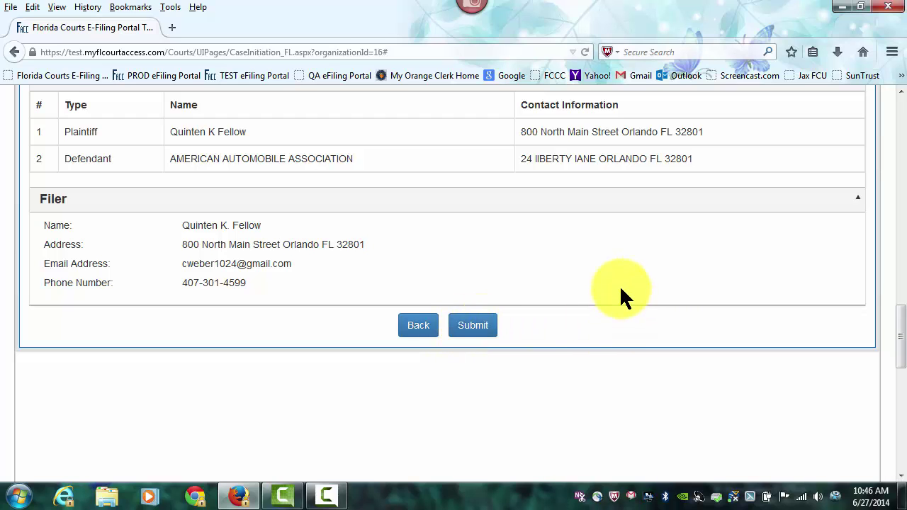
{"action": "scroll", "coordinate": [619, 285], "scroll_direction": "up", "scroll_amount": 5}
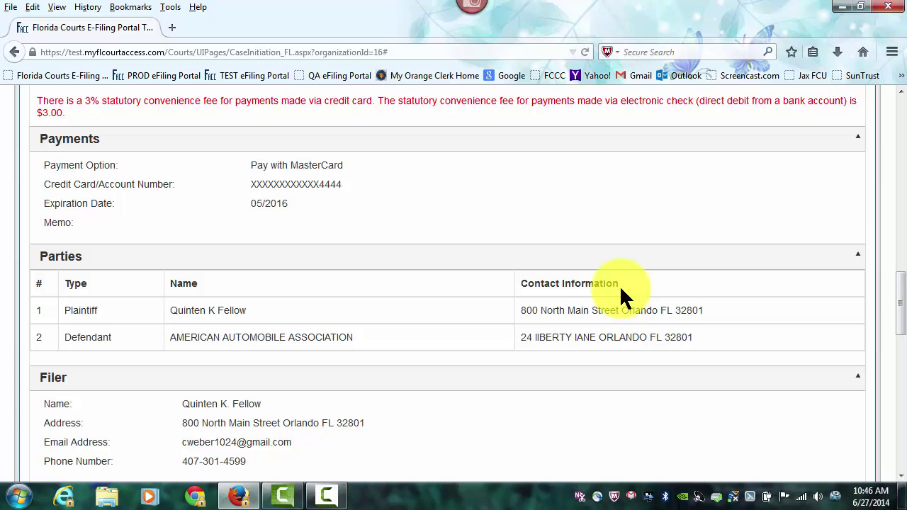
{"action": "scroll", "coordinate": [619, 285], "scroll_direction": "up", "scroll_amount": 2}
{"action": "scroll", "coordinate": [619, 285], "scroll_direction": "up", "scroll_amount": 3}
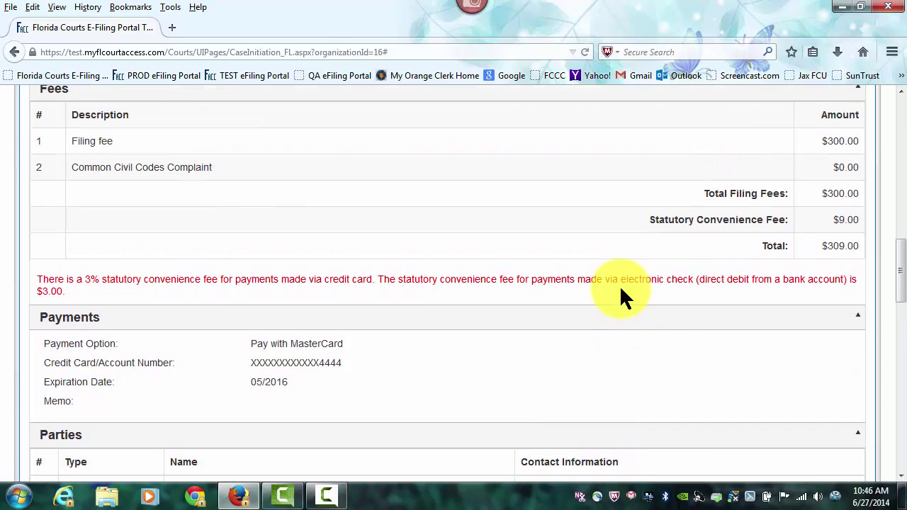
{"action": "scroll", "coordinate": [619, 285], "scroll_direction": "down", "scroll_amount": 8}
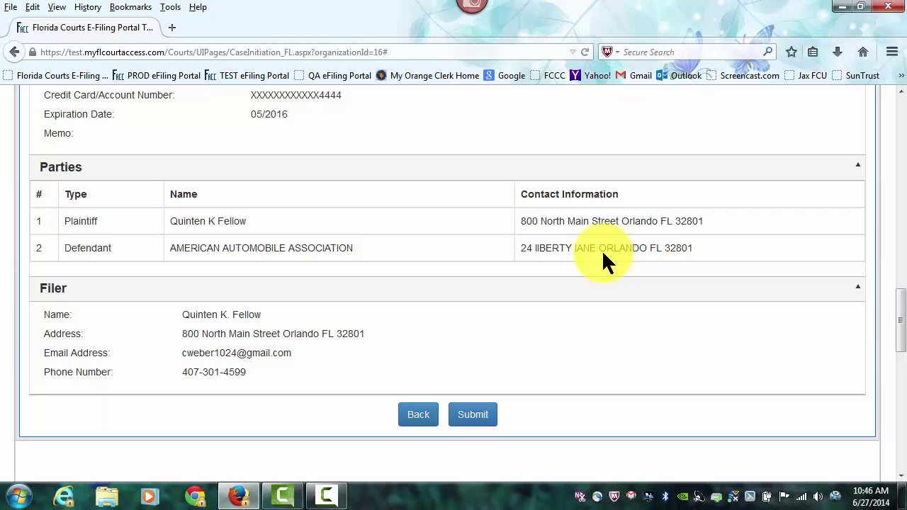
{"action": "scroll", "coordinate": [602, 251], "scroll_direction": "up", "scroll_amount": 3}
{"action": "scroll", "coordinate": [603, 255], "scroll_direction": "up", "scroll_amount": 12}
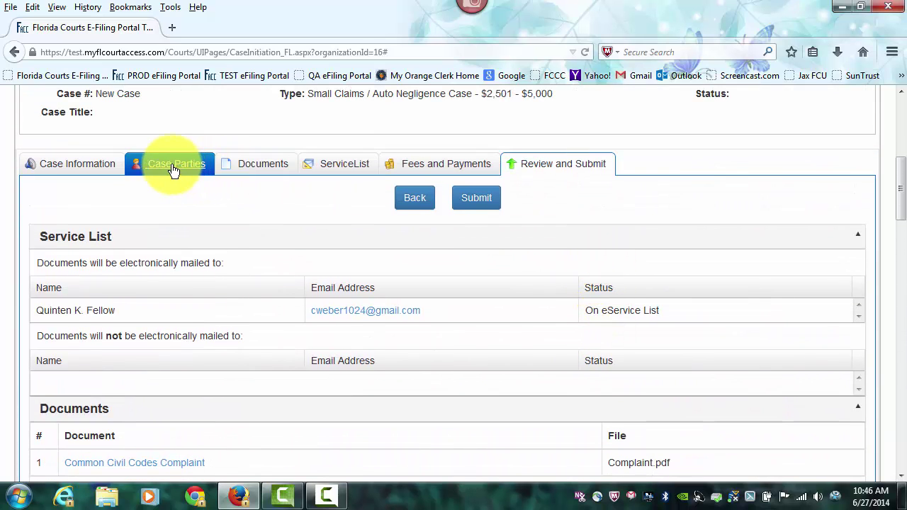
- Edit the defendant in Case Parties to fix the street address and city capitalisation, then save
{"action": "left_click", "coordinate": [172, 168]}
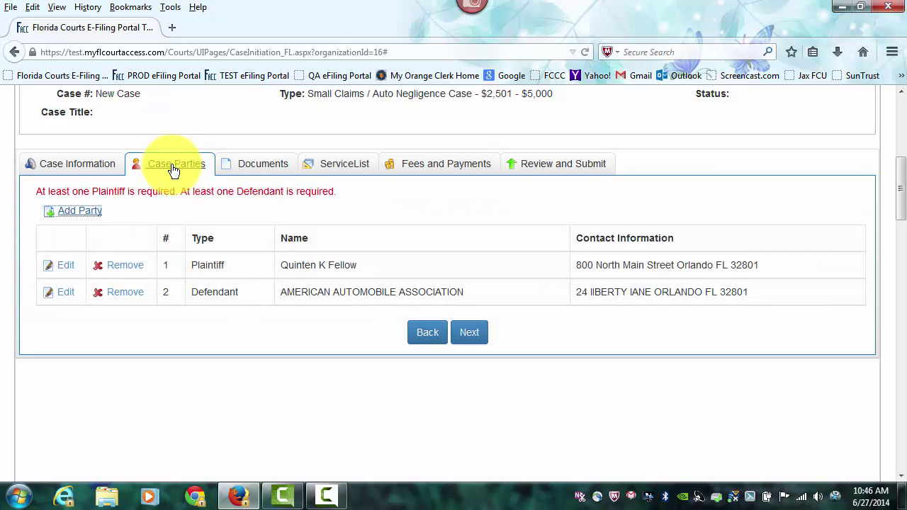
{"action": "left_click", "coordinate": [63, 293]}
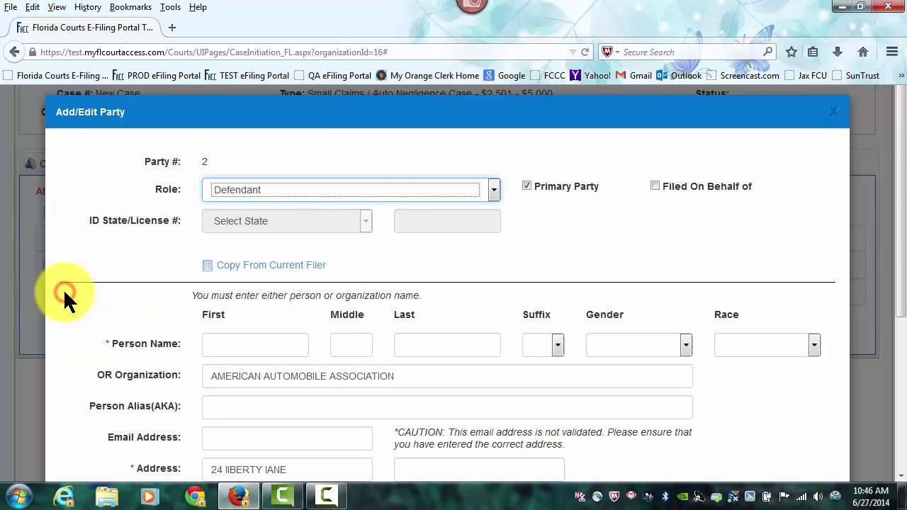
{"action": "scroll", "coordinate": [381, 300], "scroll_direction": "down", "scroll_amount": 2}
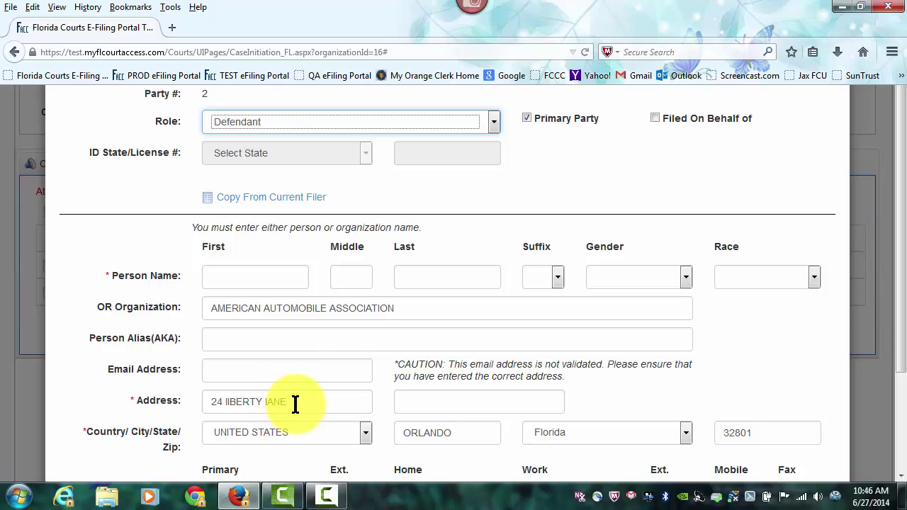
{"action": "left_click_drag", "start_coordinate": [294, 403], "coordinate": [225, 402]}
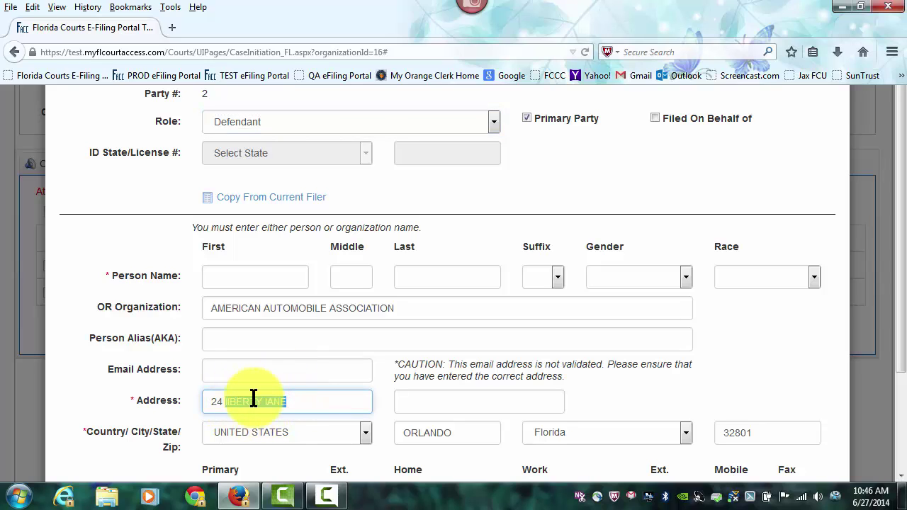
{"action": "type", "text": "Libert"}
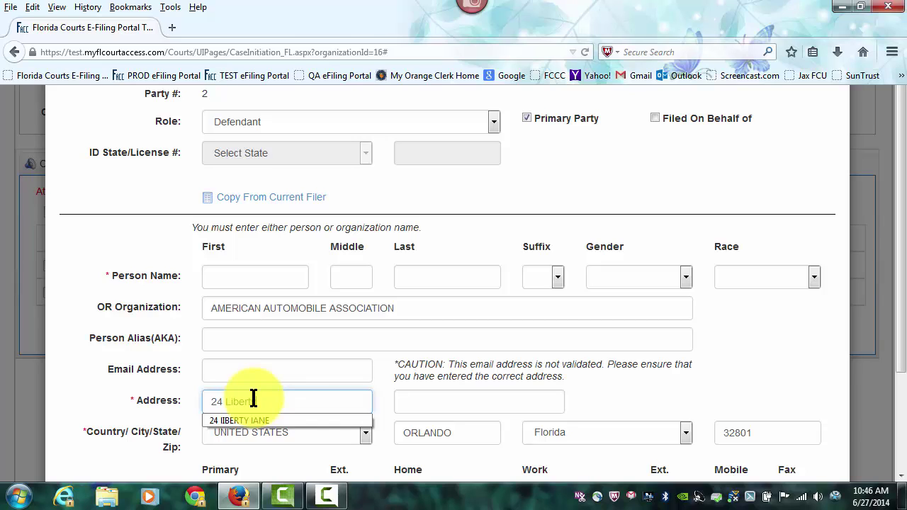
{"action": "key", "text": "Tab"}
{"action": "key", "text": "Tab"}
{"action": "key", "text": "Tab"}
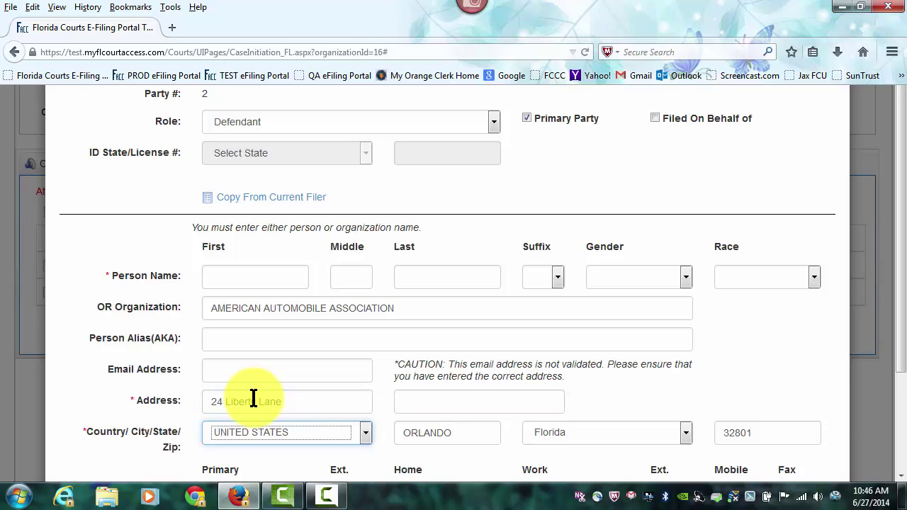
{"action": "type", "text": "Orlando"}
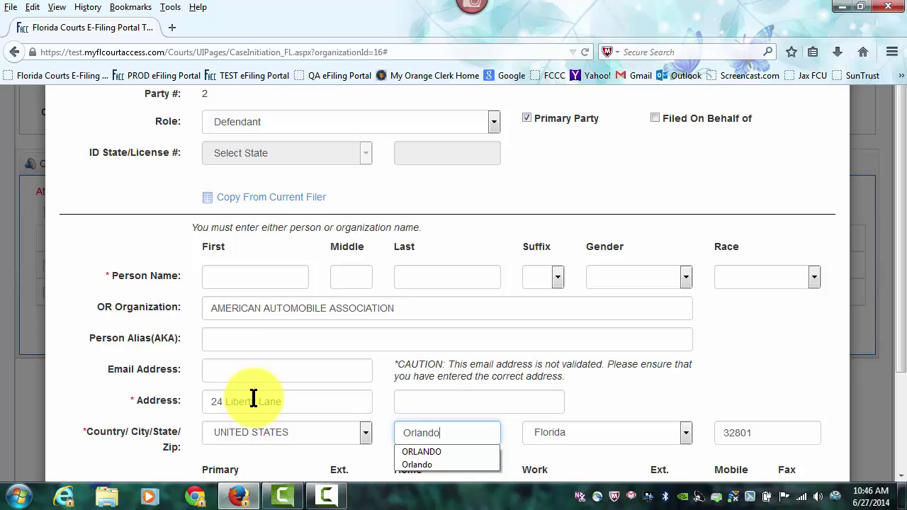
{"action": "scroll", "coordinate": [581, 234], "scroll_direction": "down", "scroll_amount": 3}
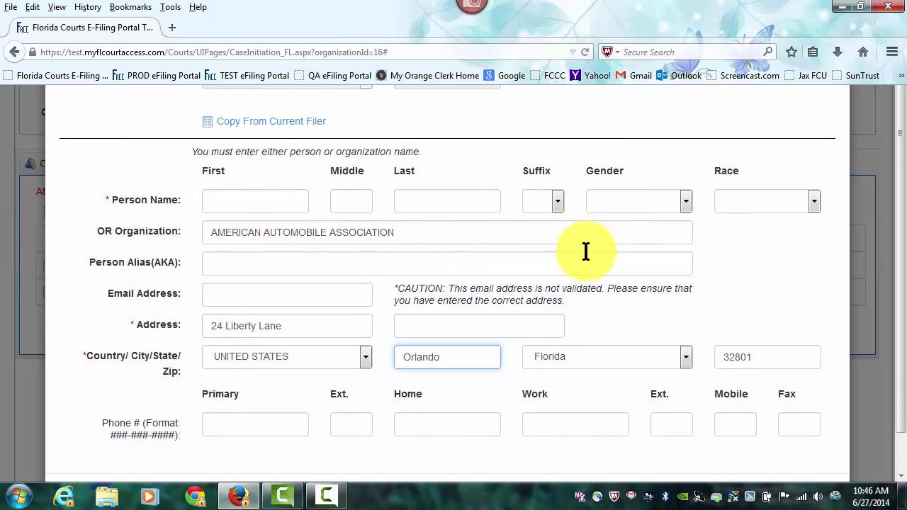
{"action": "left_click", "coordinate": [757, 461]}
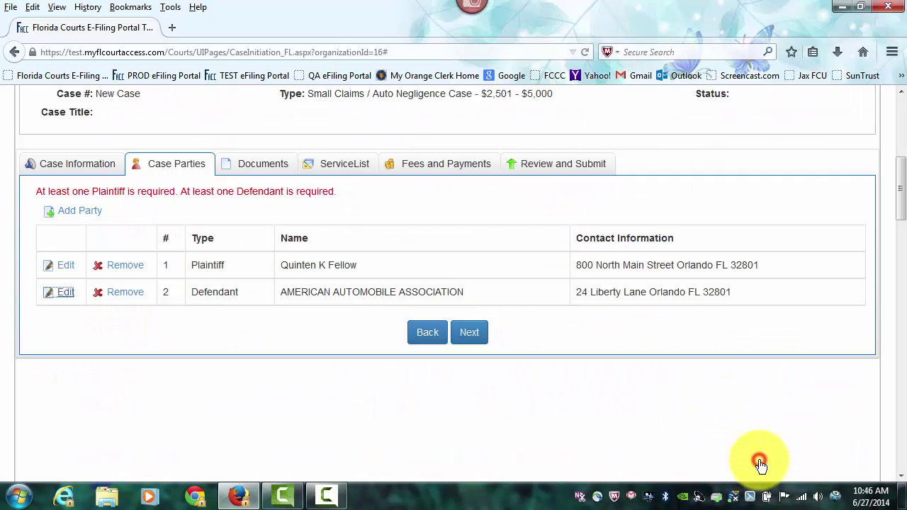
{"action": "scroll", "coordinate": [733, 420], "scroll_direction": "up", "scroll_amount": 6}
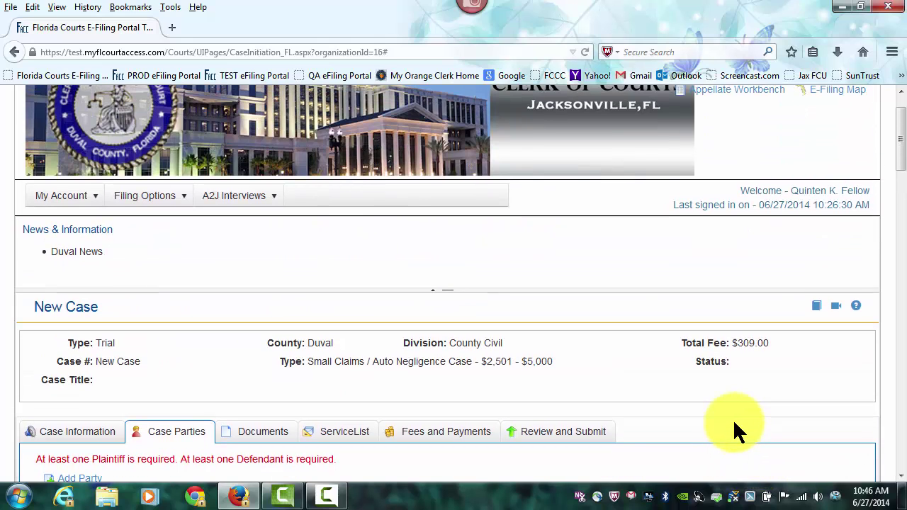
- Try submitting the filing from Review and Submit, which triggers the missing Initial Small Claims Complaint error
{"action": "left_click", "coordinate": [585, 431]}
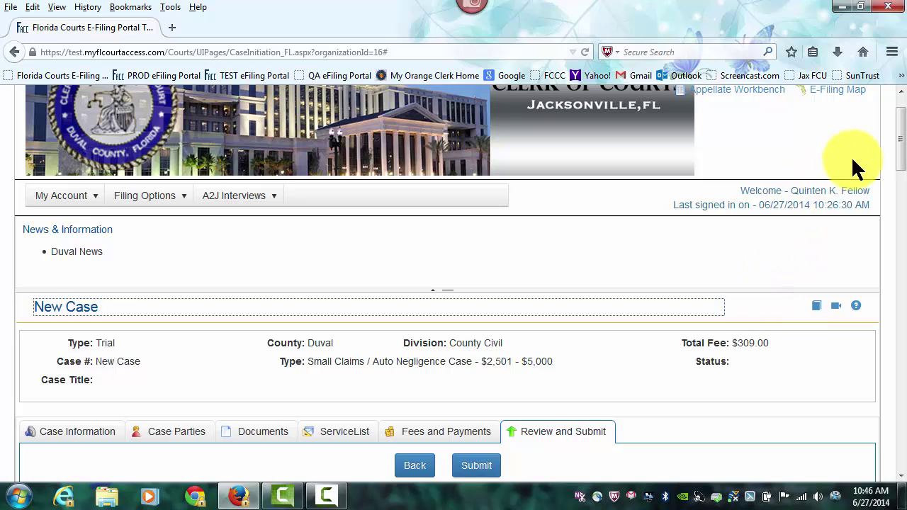
{"action": "left_click_drag", "start_coordinate": [903, 136], "coordinate": [901, 318]}
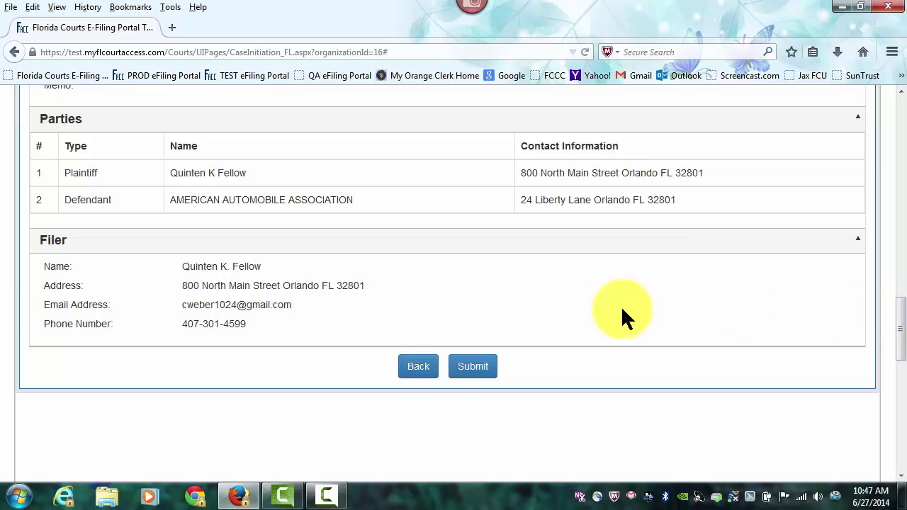
{"action": "left_click", "coordinate": [476, 366]}
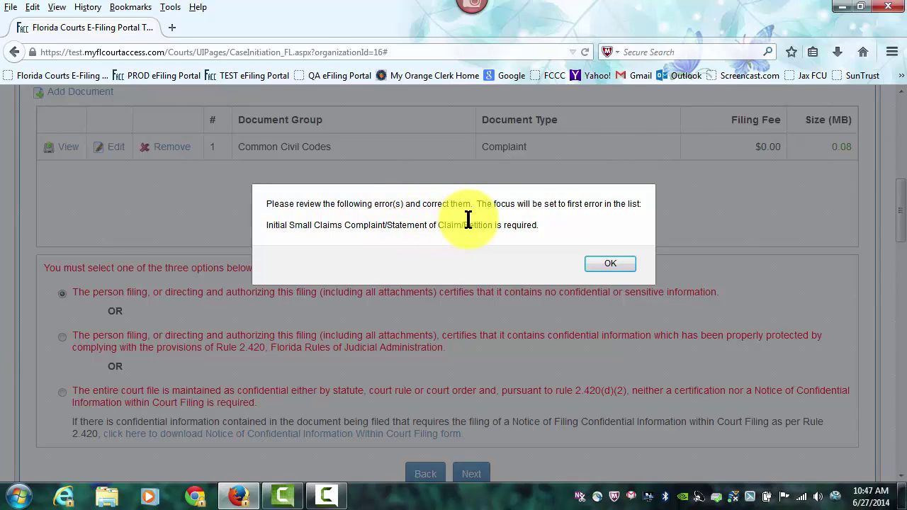
- Dismiss the error and add a document of type Initial Small Claims Complaint/Statement of Claim/Petition, searching 'Statement'
{"action": "left_click", "coordinate": [610, 264]}
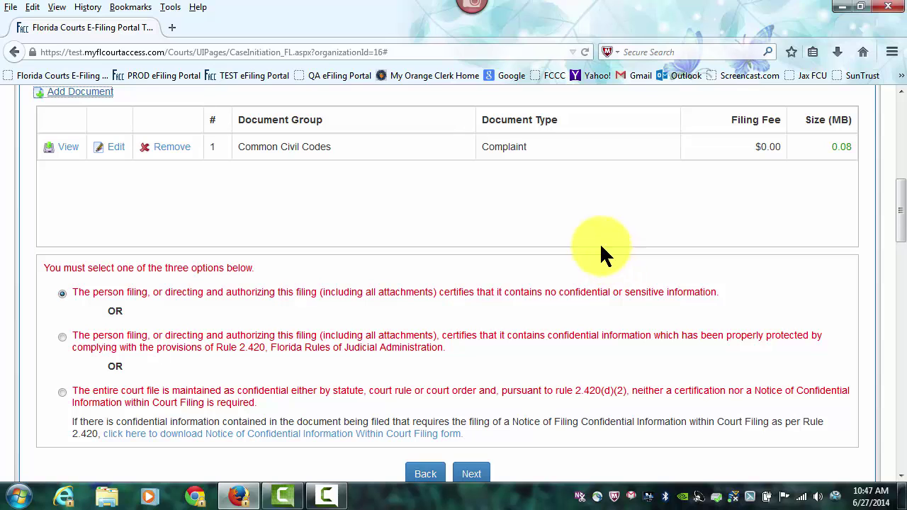
{"action": "scroll", "coordinate": [214, 188], "scroll_direction": "up", "scroll_amount": 1}
{"action": "scroll", "coordinate": [216, 191], "scroll_direction": "up", "scroll_amount": 2}
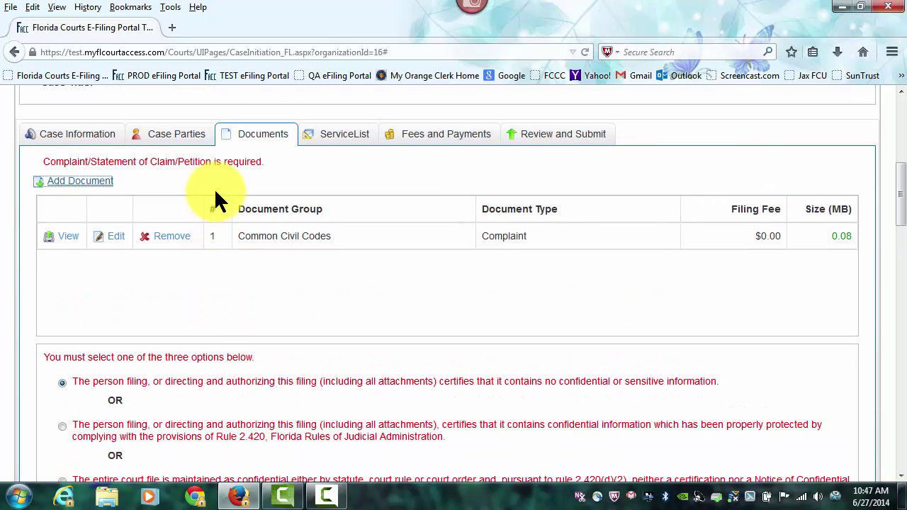
{"action": "left_click", "coordinate": [81, 182]}
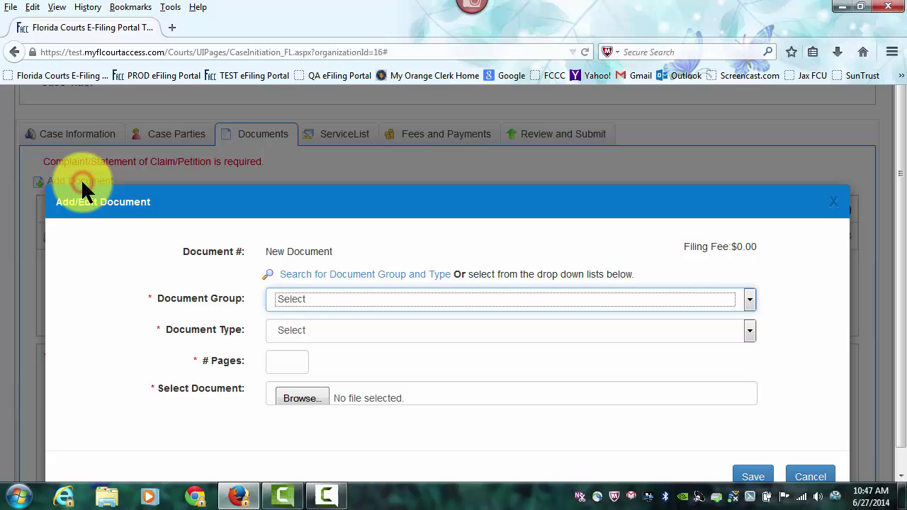
{"action": "left_click", "coordinate": [336, 277]}
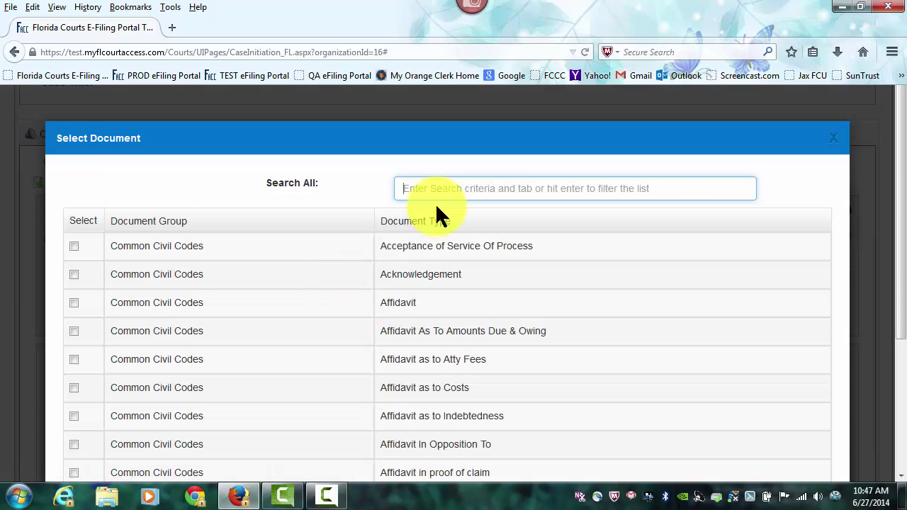
{"action": "type", "text": "Statement"}
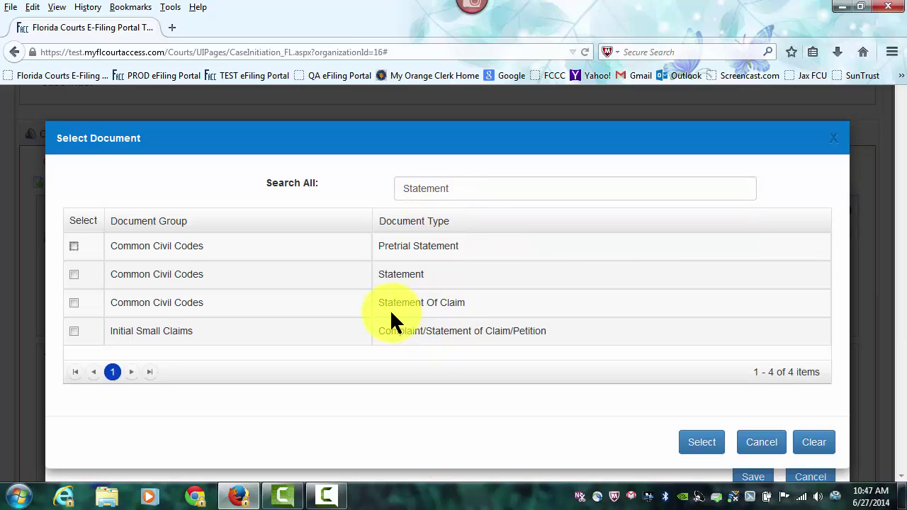
{"action": "left_click", "coordinate": [73, 332]}
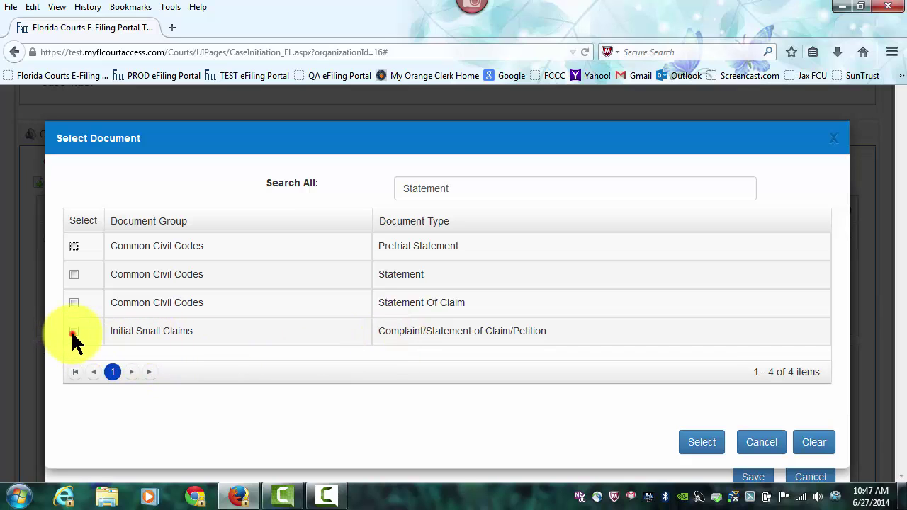
{"action": "left_click", "coordinate": [702, 442]}
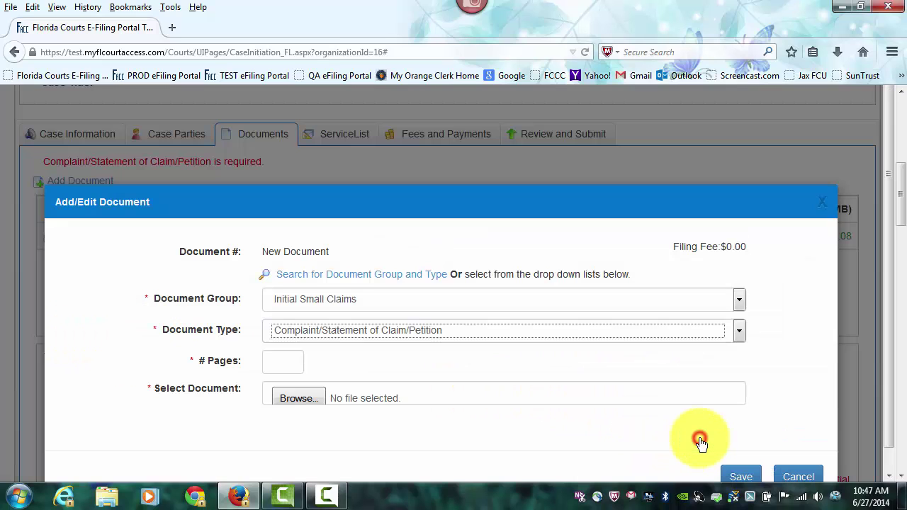
- Set the document to 1 page, attach Answer and Counterclaim.pdf, and save it as document 2
{"action": "left_click", "coordinate": [276, 367]}
{"action": "type", "text": "1"}
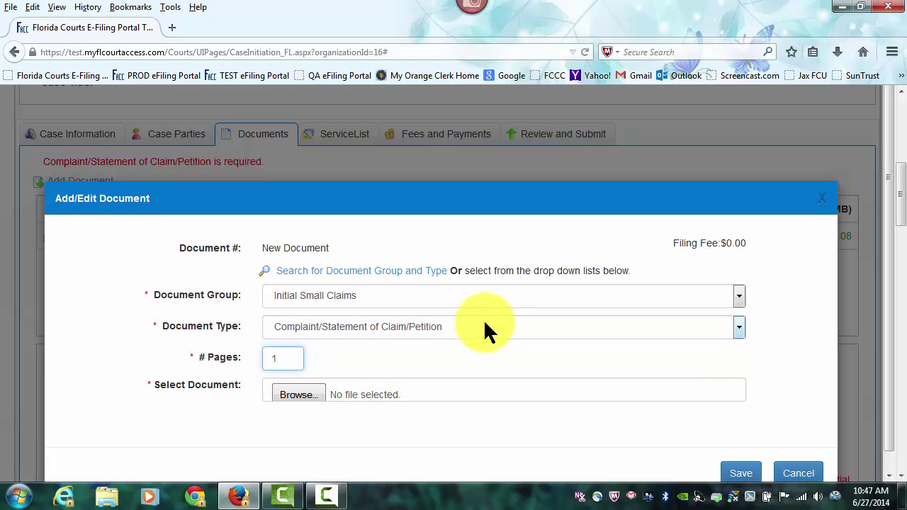
{"action": "left_click", "coordinate": [302, 376]}
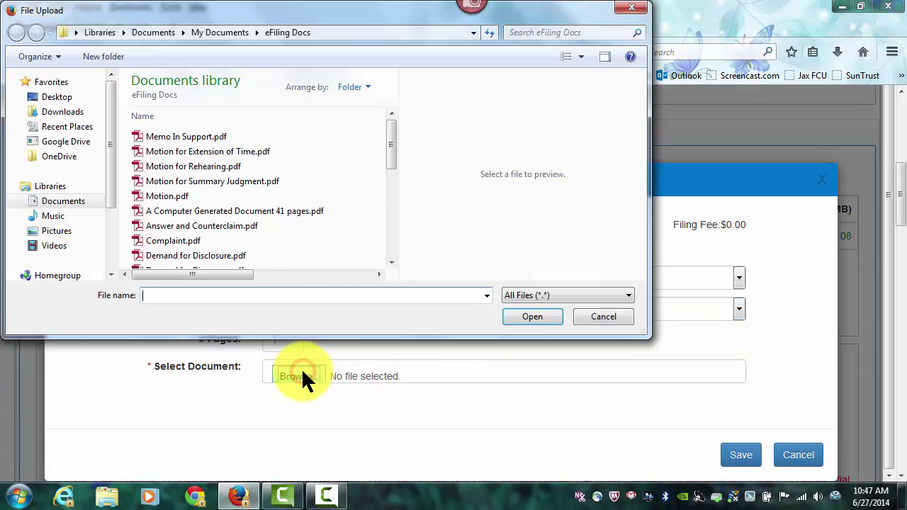
{"action": "left_click", "coordinate": [182, 227]}
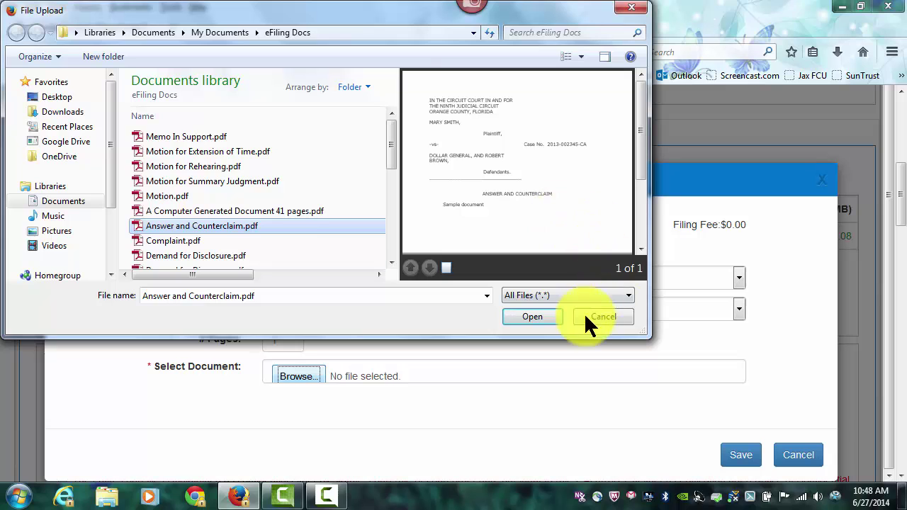
{"action": "left_click", "coordinate": [555, 321]}
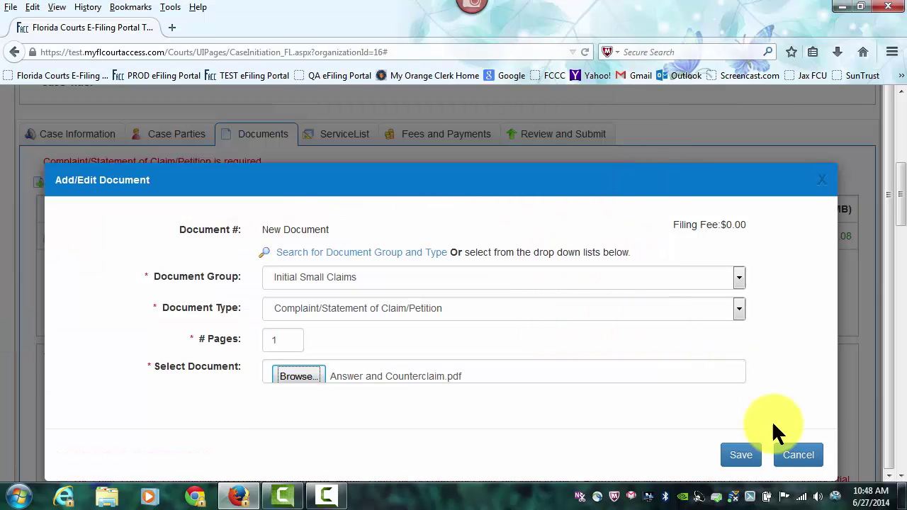
{"action": "left_click", "coordinate": [733, 461]}
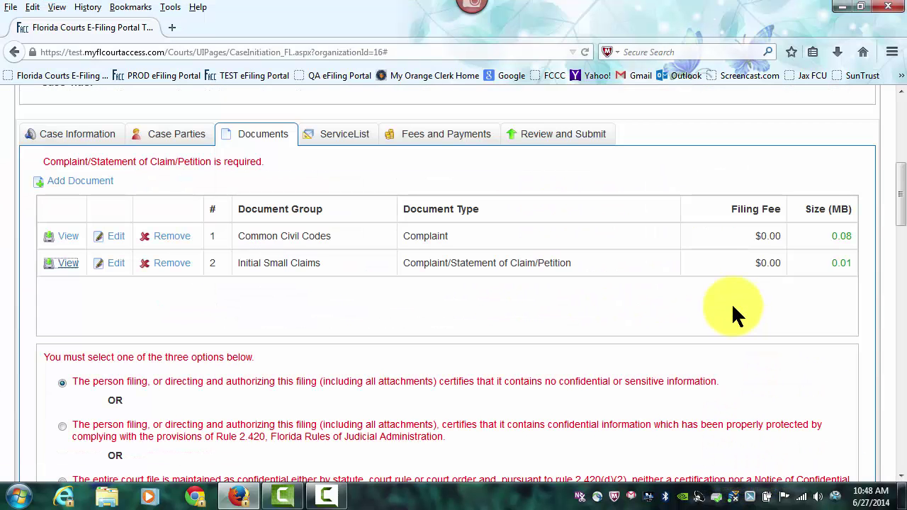
- Advance past ServiceList to the Review and Submit summary listing both PDFs, totalling $309.00
{"action": "scroll", "coordinate": [731, 302], "scroll_direction": "down", "scroll_amount": 2}
{"action": "scroll", "coordinate": [731, 302], "scroll_direction": "down", "scroll_amount": 2}
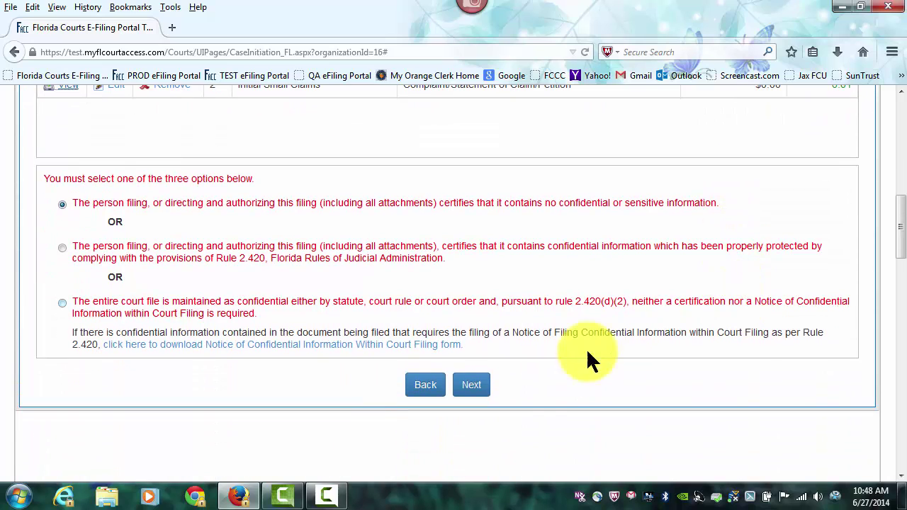
{"action": "left_click", "coordinate": [481, 388]}
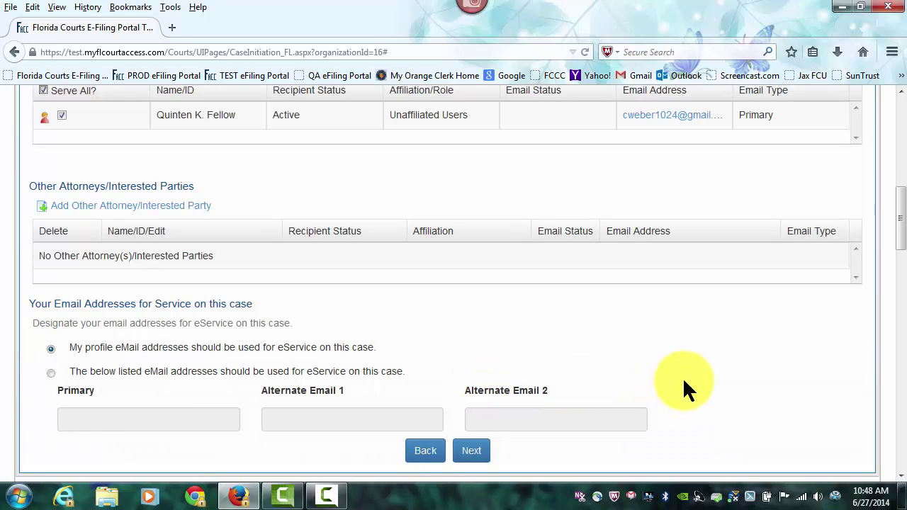
{"action": "scroll", "coordinate": [682, 376], "scroll_direction": "up", "scroll_amount": 3}
{"action": "scroll", "coordinate": [682, 376], "scroll_direction": "up", "scroll_amount": 3}
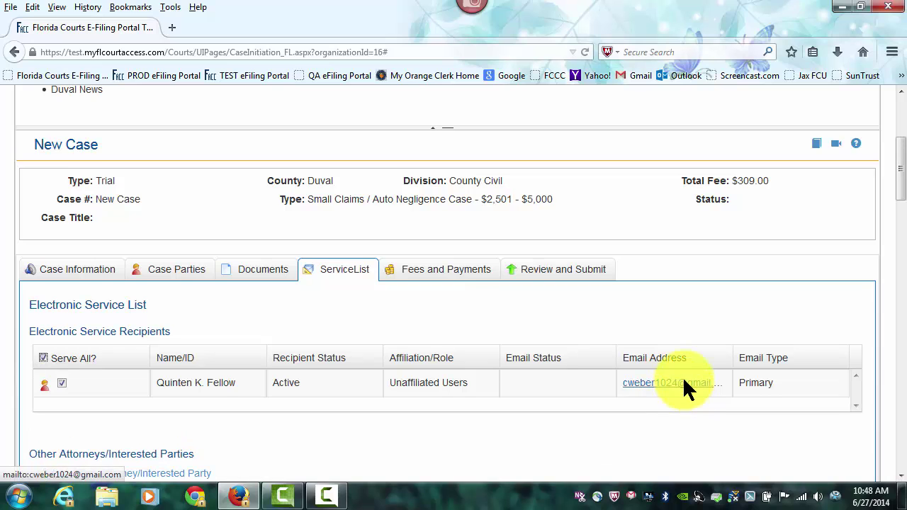
{"action": "left_click", "coordinate": [598, 273]}
{"action": "left_click_drag", "start_coordinate": [899, 173], "coordinate": [904, 354]}
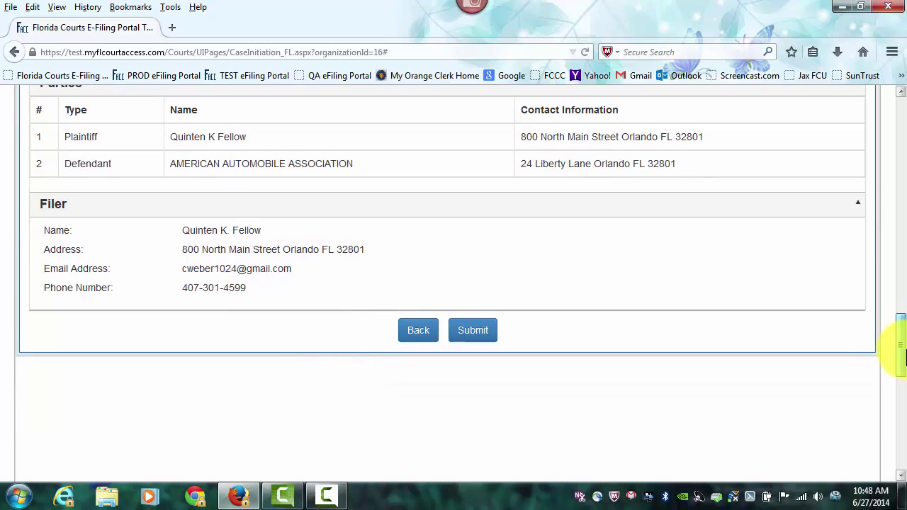
- Submit the filing and refresh Recent Filings to show reference 102524 as Received
{"action": "left_click", "coordinate": [481, 337]}
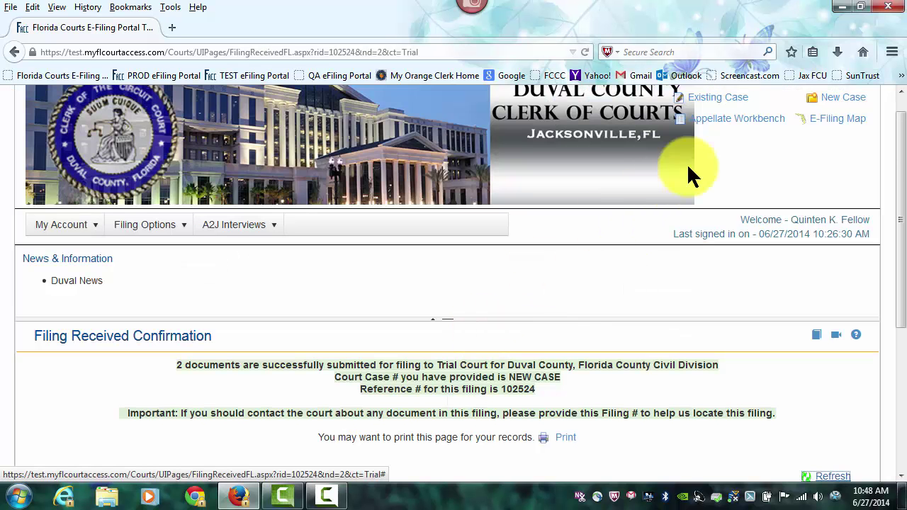
{"action": "left_click_drag", "start_coordinate": [903, 141], "coordinate": [904, 269]}
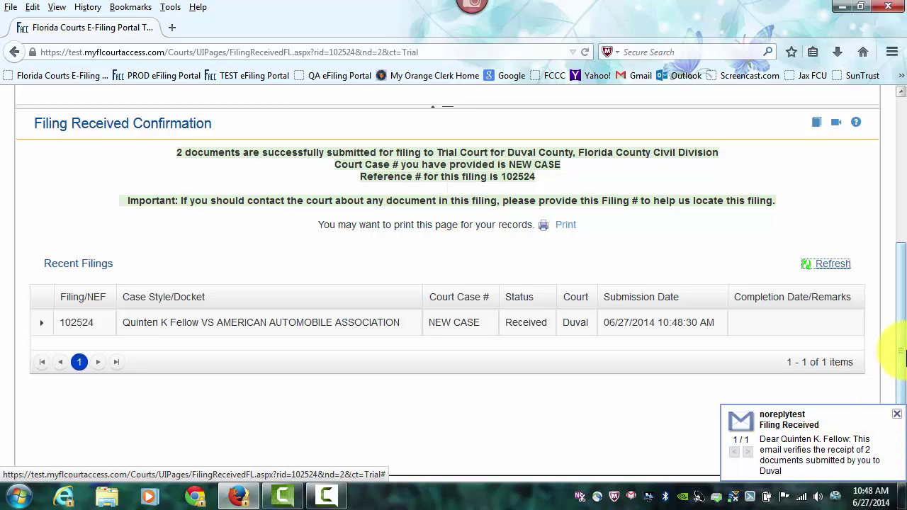
{"action": "left_click_drag", "start_coordinate": [903, 323], "coordinate": [903, 339]}
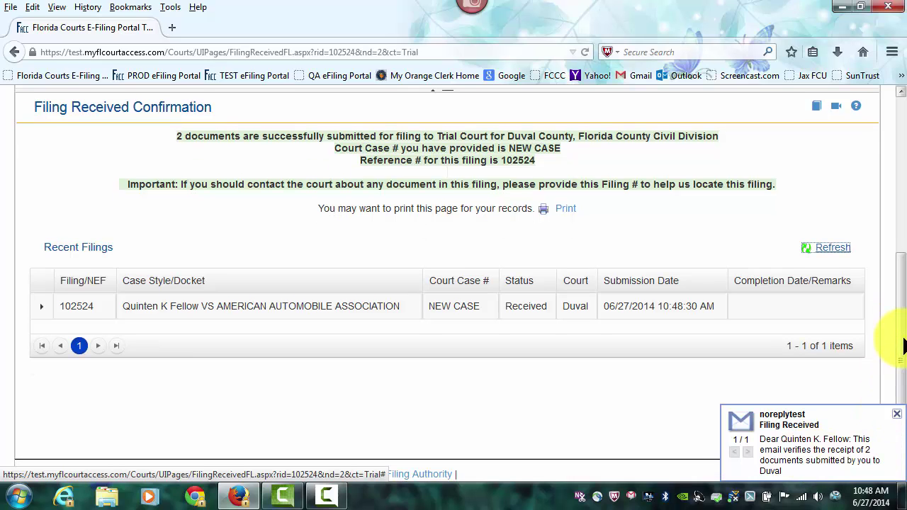
{"action": "left_click", "coordinate": [833, 249]}
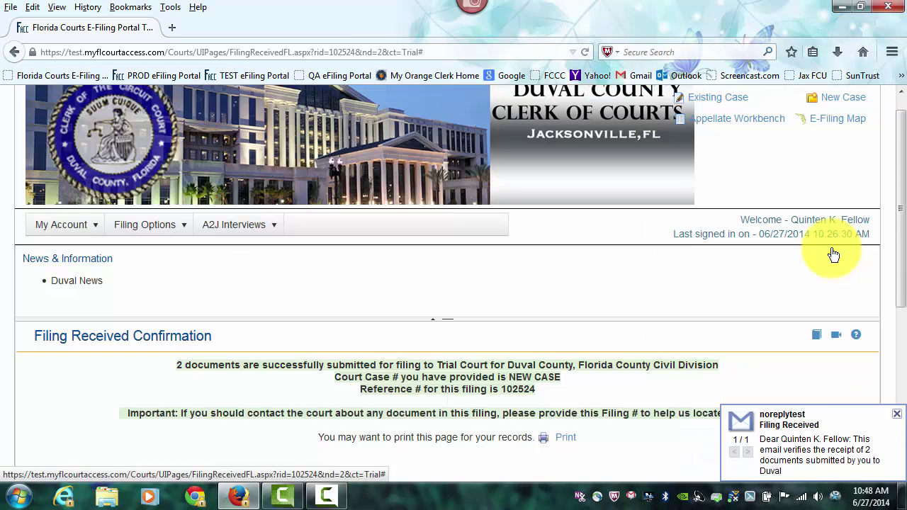
- Open My Account's Email Log and view the Filing Received and Service of Court Document emails
{"action": "left_click", "coordinate": [43, 225]}
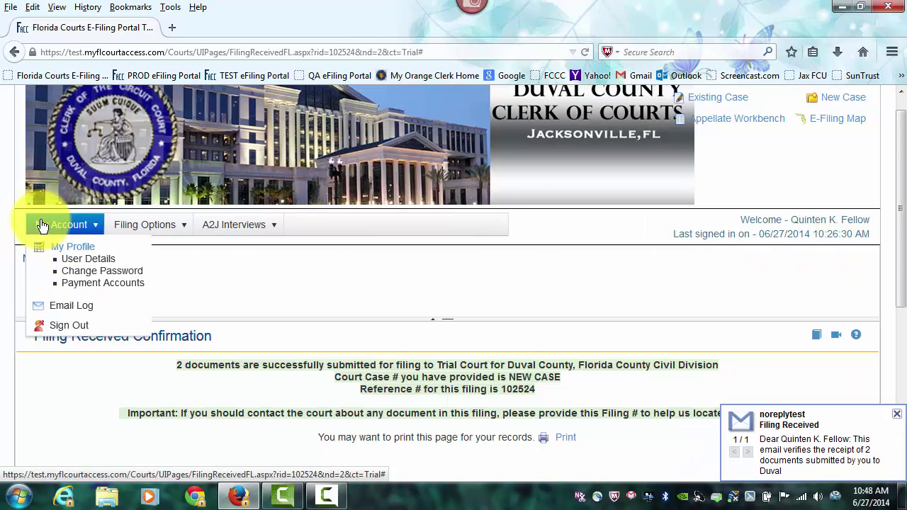
{"action": "left_click", "coordinate": [81, 311]}
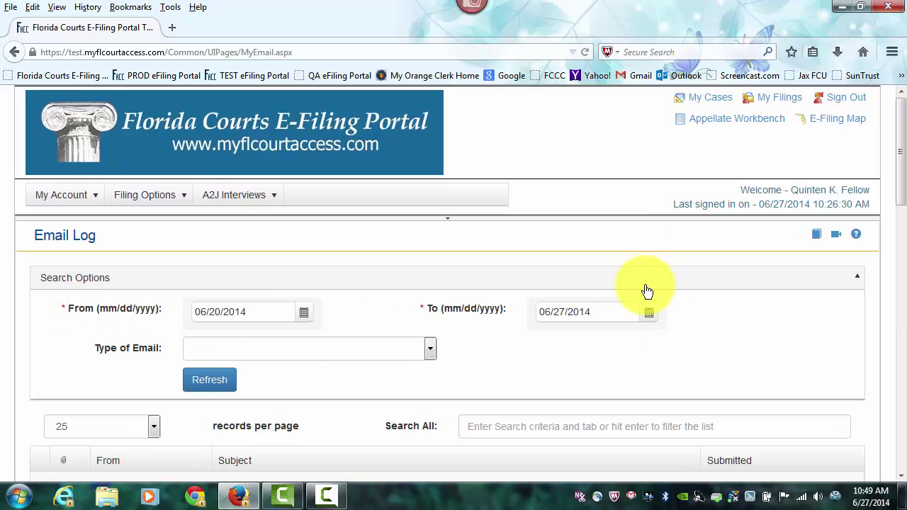
{"action": "left_click_drag", "start_coordinate": [903, 128], "coordinate": [902, 191]}
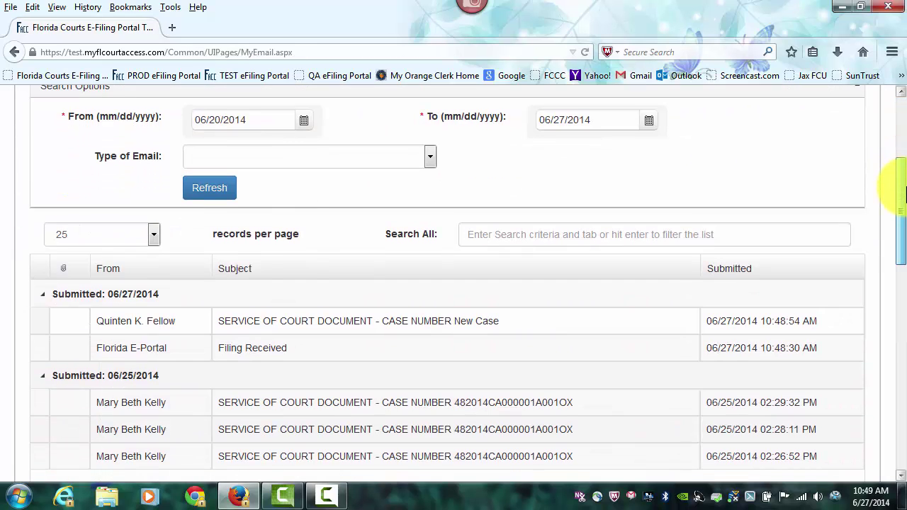
{"action": "left_click", "coordinate": [274, 351]}
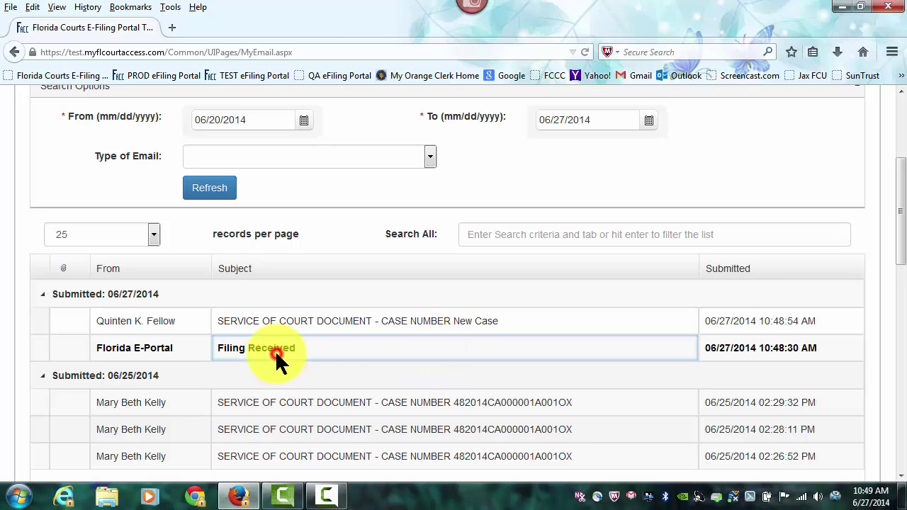
{"action": "left_click_drag", "start_coordinate": [902, 185], "coordinate": [898, 233]}
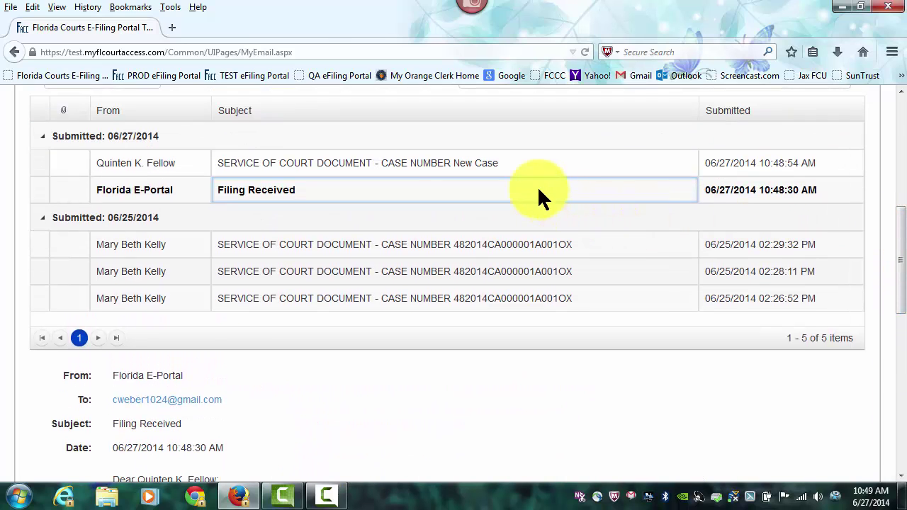
{"action": "left_click", "coordinate": [454, 170]}
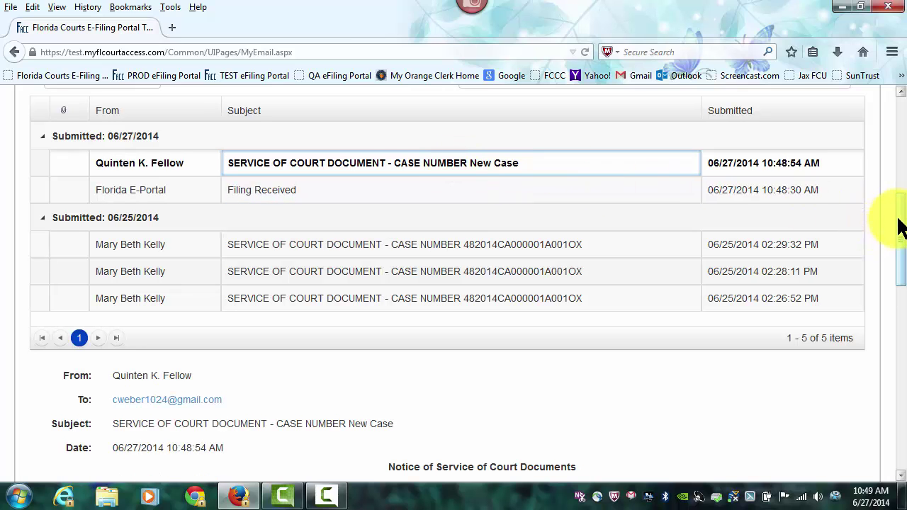
{"action": "left_click_drag", "start_coordinate": [898, 220], "coordinate": [894, 135]}
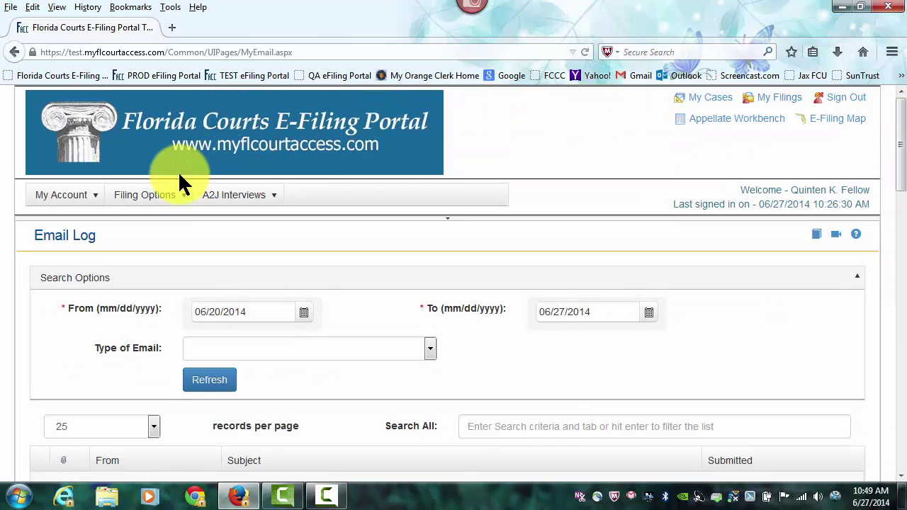
- Check the My Filings results grid, then go to My Cases showing NEW CASE_102524 as Active
{"action": "left_click", "coordinate": [782, 99]}
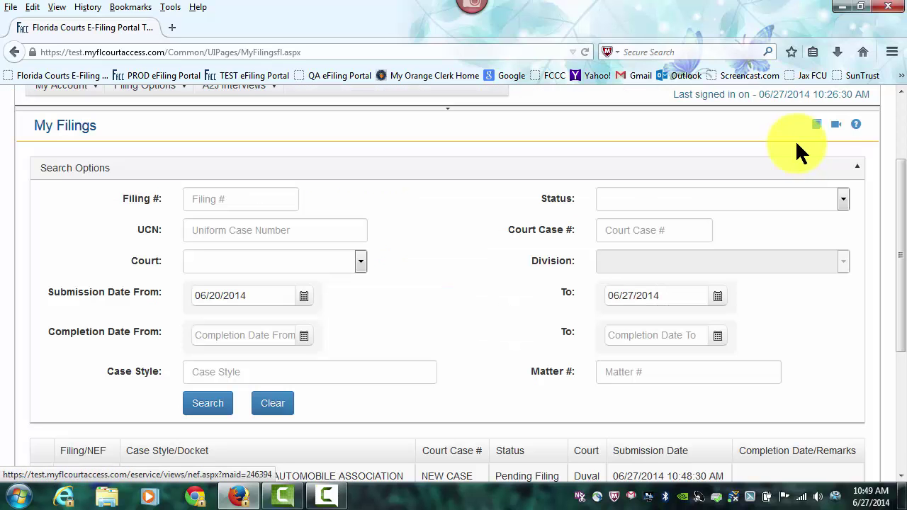
{"action": "left_click_drag", "start_coordinate": [897, 182], "coordinate": [902, 254]}
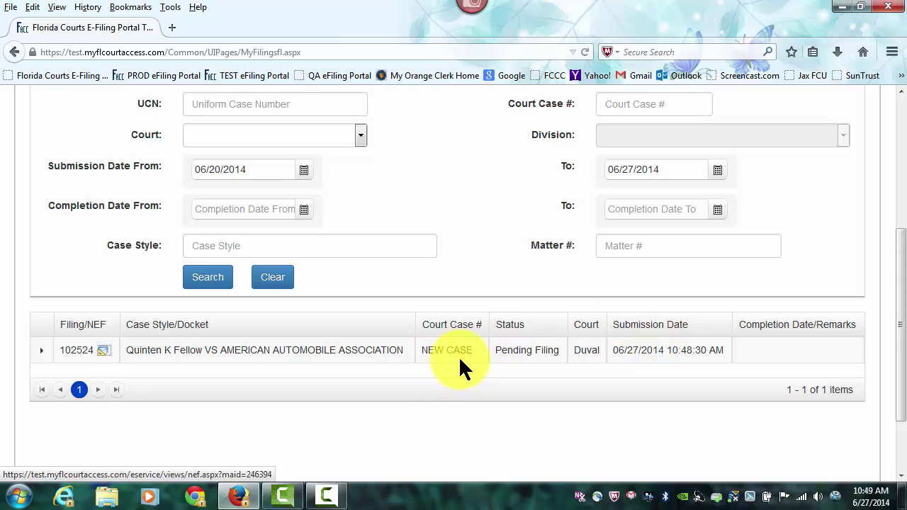
{"action": "left_click_drag", "start_coordinate": [900, 340], "coordinate": [897, 197]}
{"action": "left_click", "coordinate": [719, 100]}
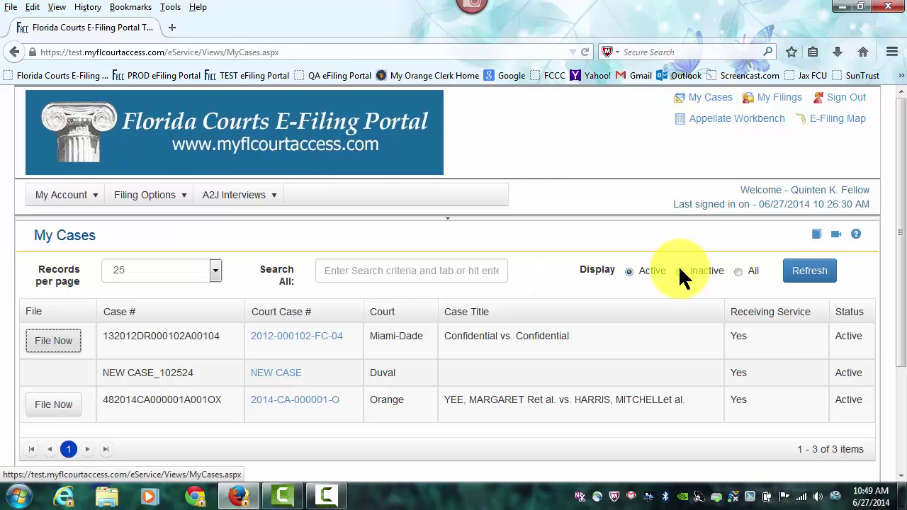
- Look through the My Cases list, then return to the E-Filing Map page
{"action": "scroll", "coordinate": [678, 270], "scroll_direction": "down", "scroll_amount": 2}
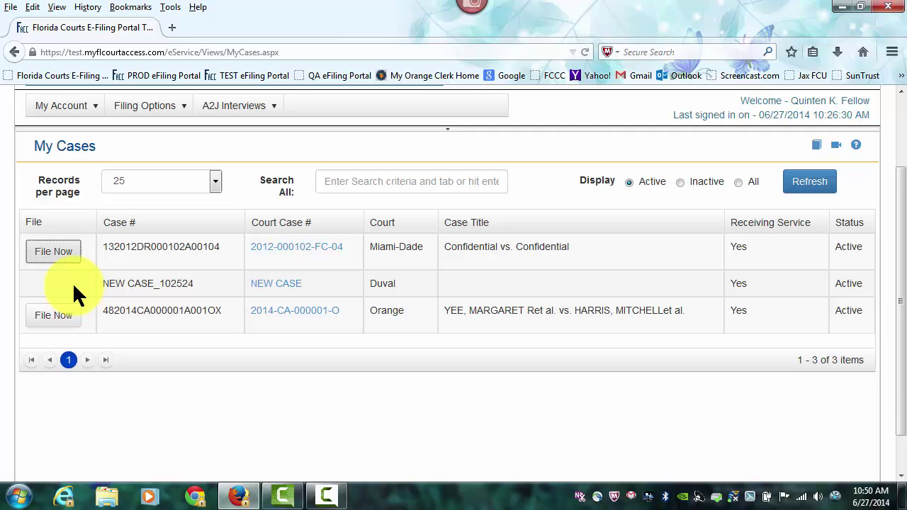
{"action": "scroll", "coordinate": [755, 309], "scroll_direction": "up", "scroll_amount": 3}
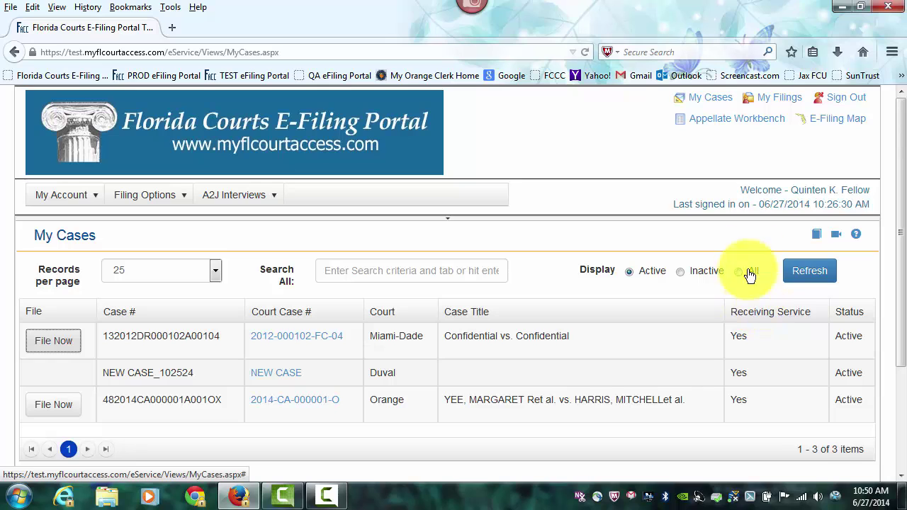
{"action": "left_click", "coordinate": [837, 122]}
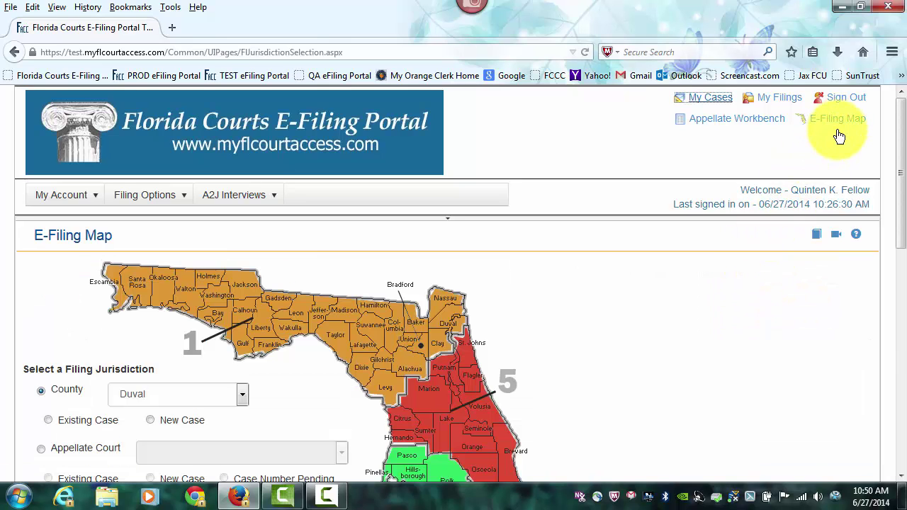